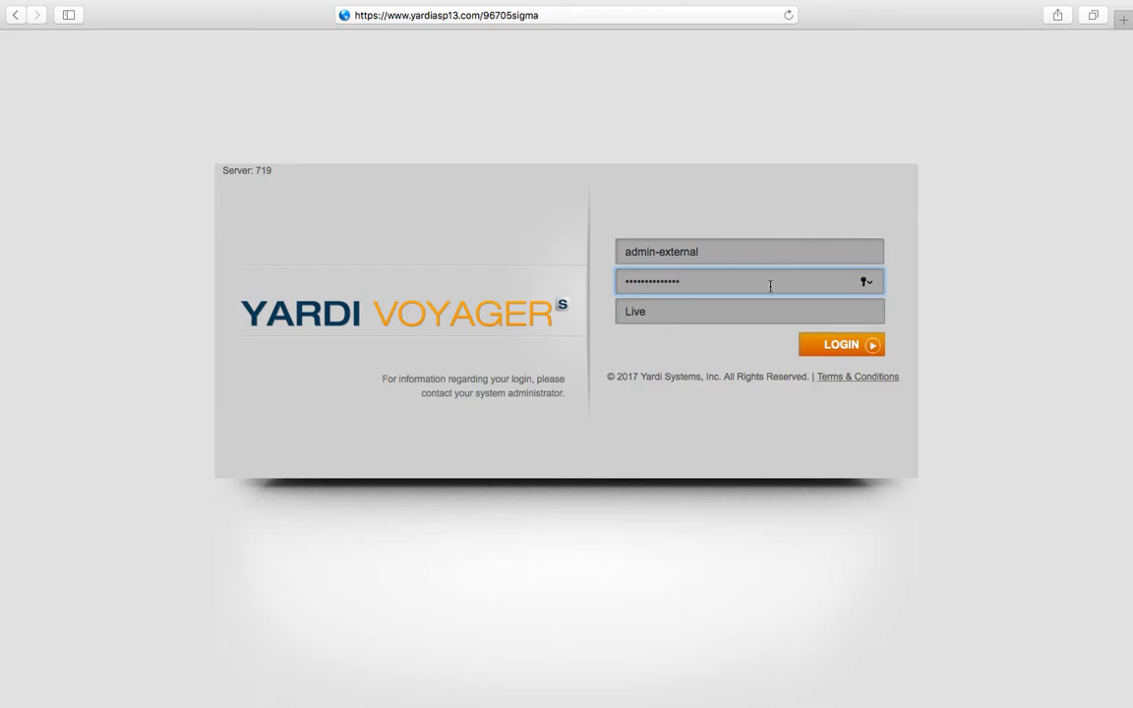
Step: Log in to the system and decline the browser's offer to save the password
{"action": "left_click", "coordinate": [834, 344]}
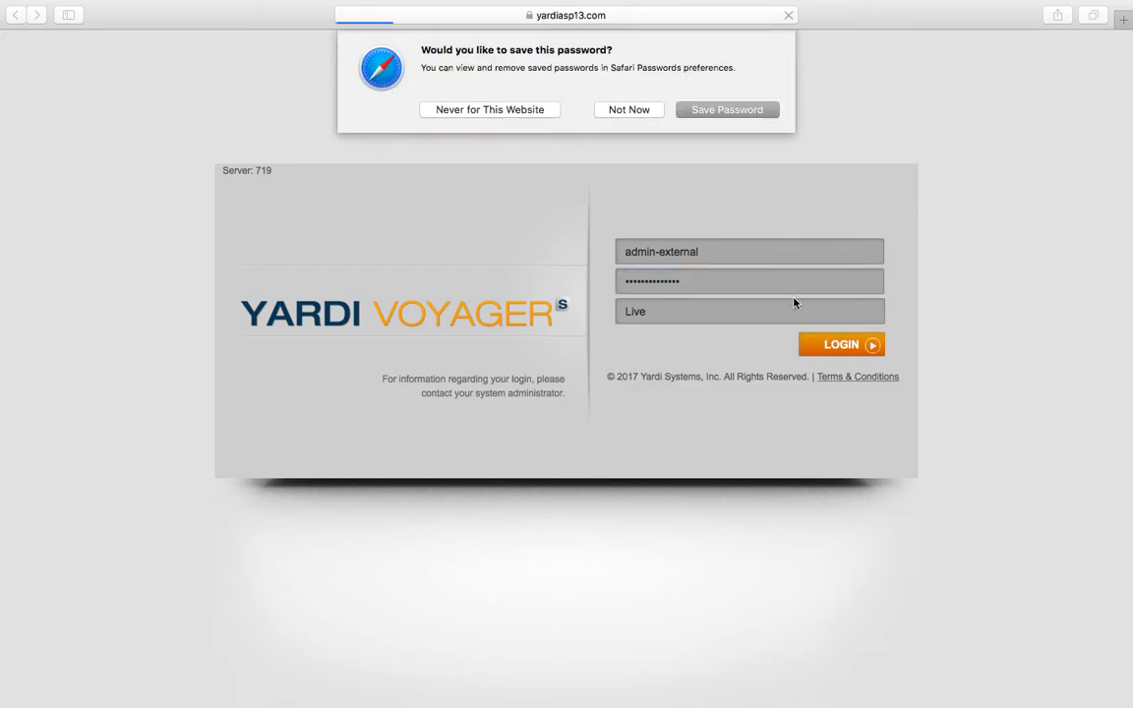
{"action": "left_click", "coordinate": [648, 113]}
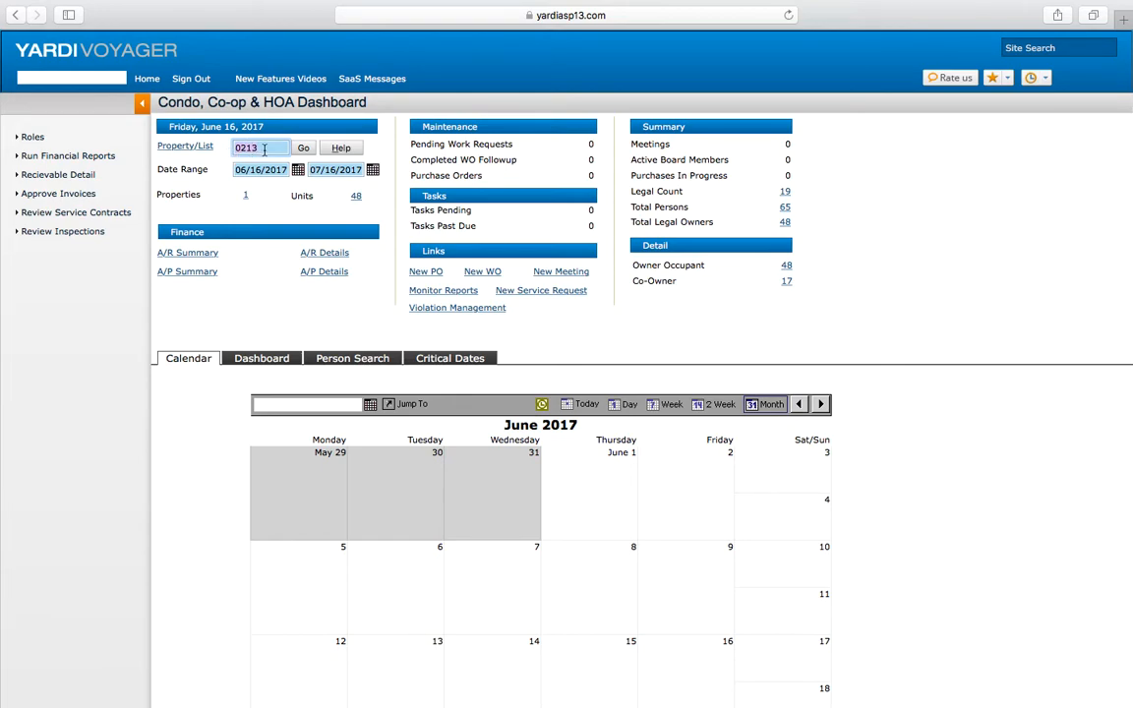
Step: Select property 0213 in the Property/List lookup and load it into the dashboard
{"action": "left_click", "coordinate": [199, 154]}
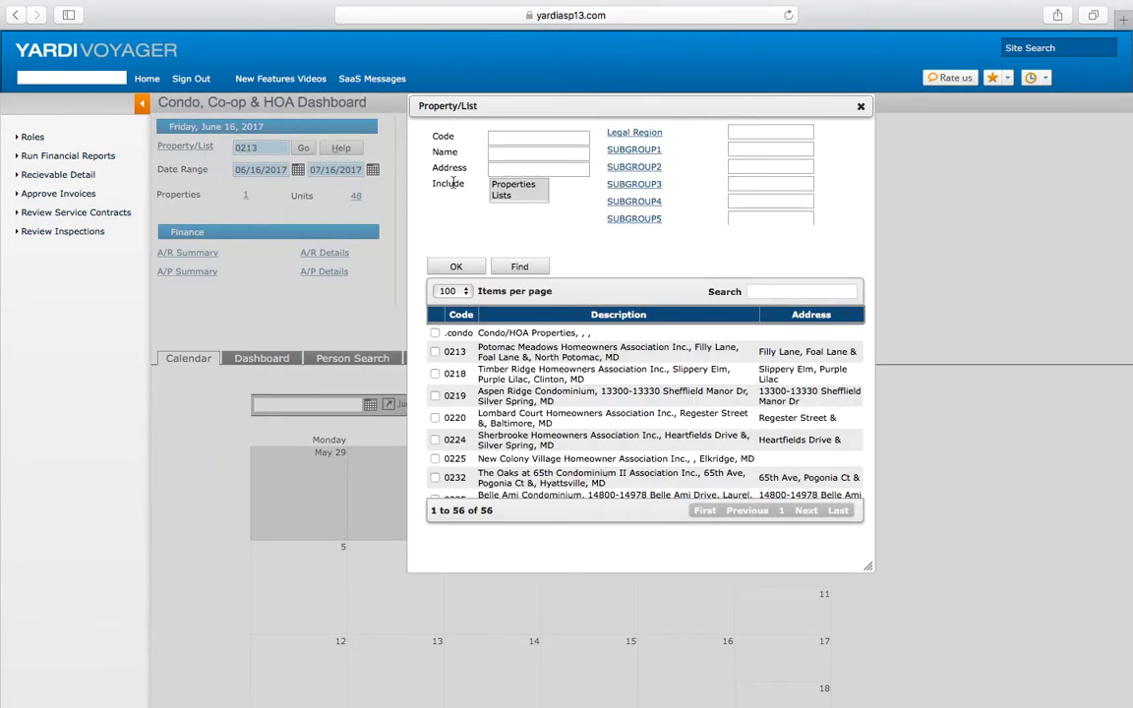
{"action": "left_click", "coordinate": [436, 352]}
{"action": "left_click", "coordinate": [455, 267]}
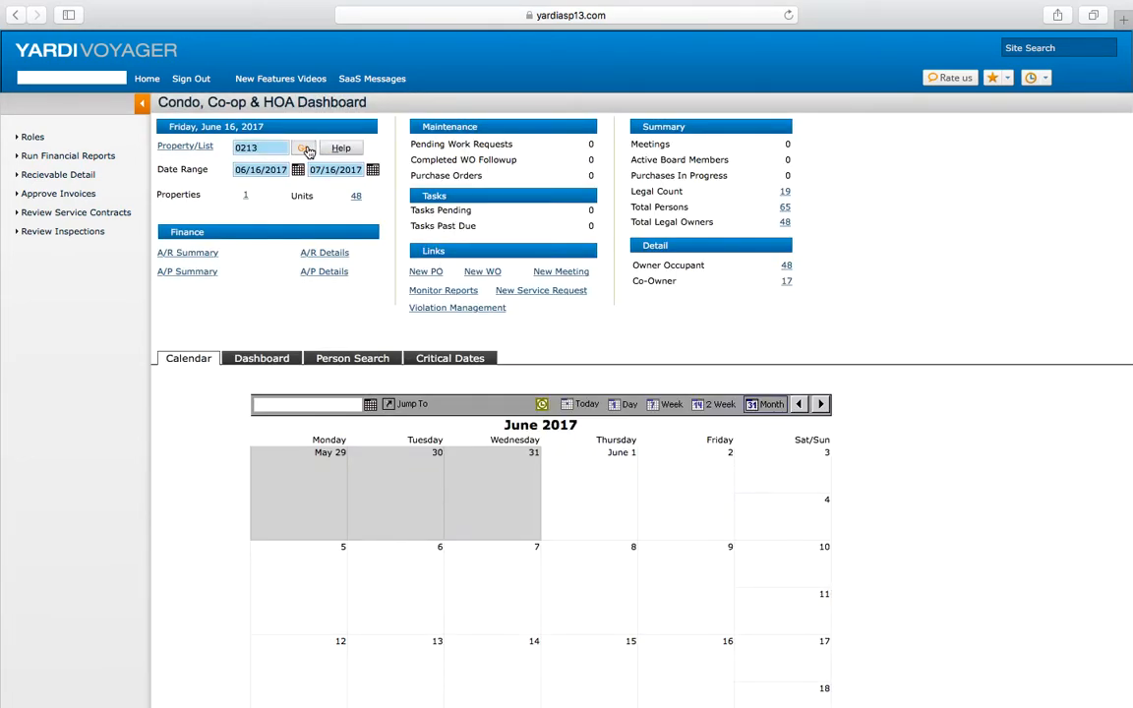
{"action": "left_click", "coordinate": [306, 148]}
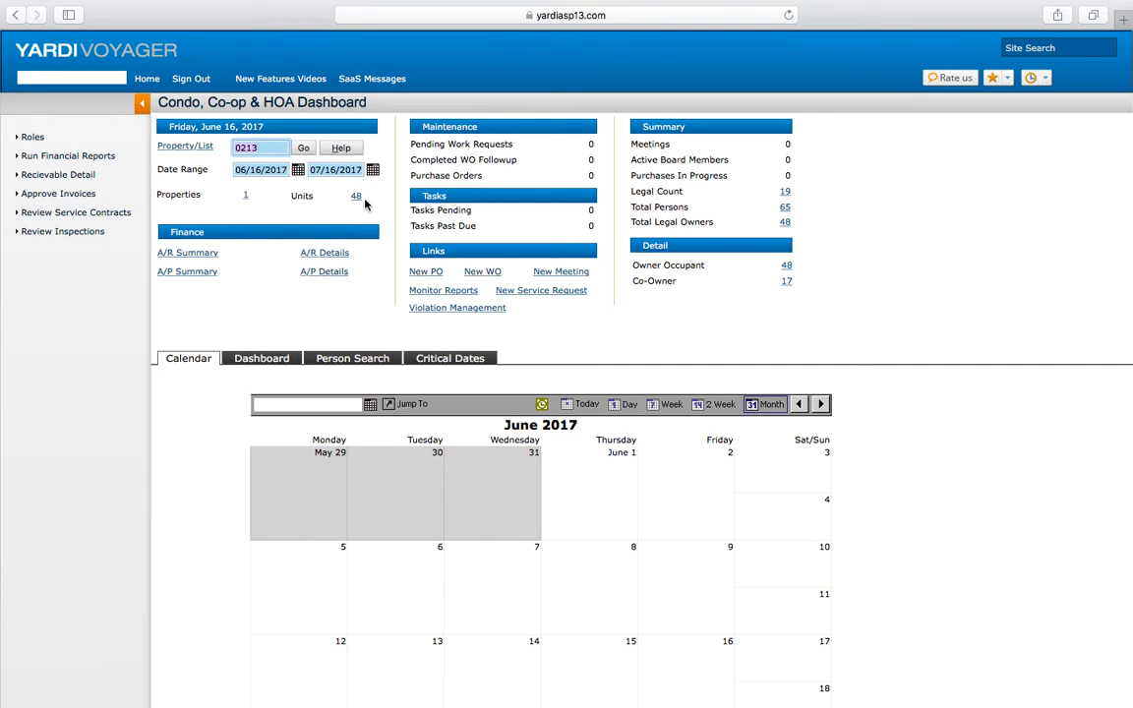
Step: Open the Total Persons list for the property and scroll through all its entries
{"action": "left_click", "coordinate": [786, 211]}
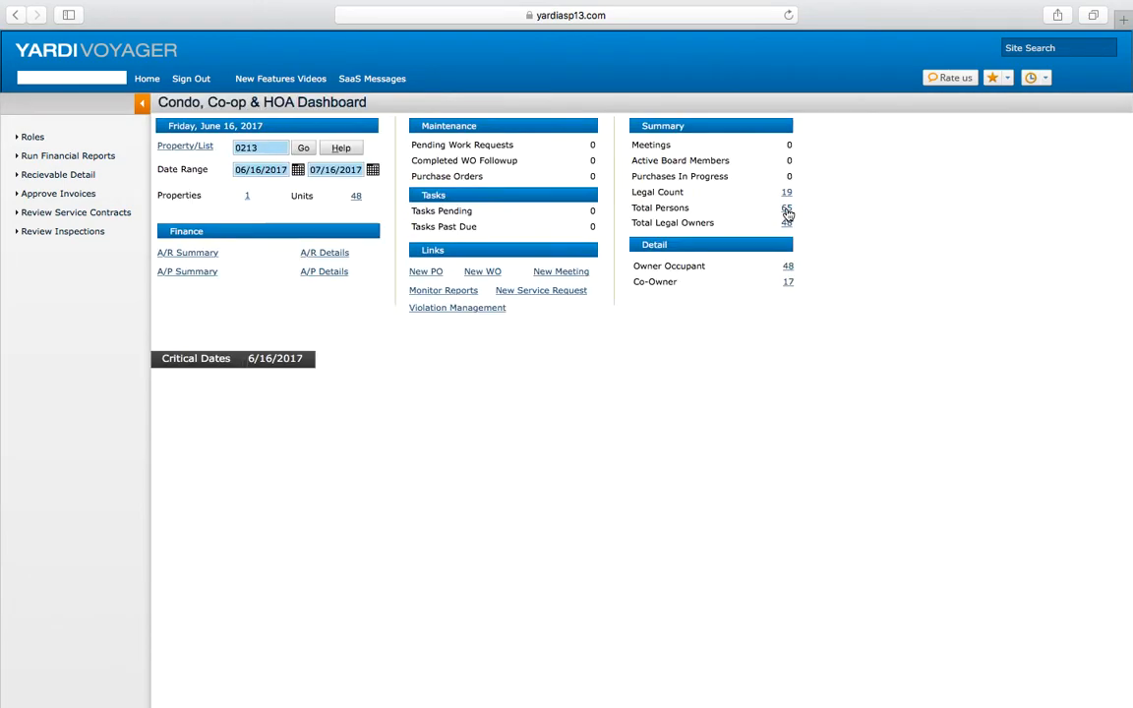
{"action": "scroll", "coordinate": [490, 558], "scroll_direction": "down", "scroll_amount": 5}
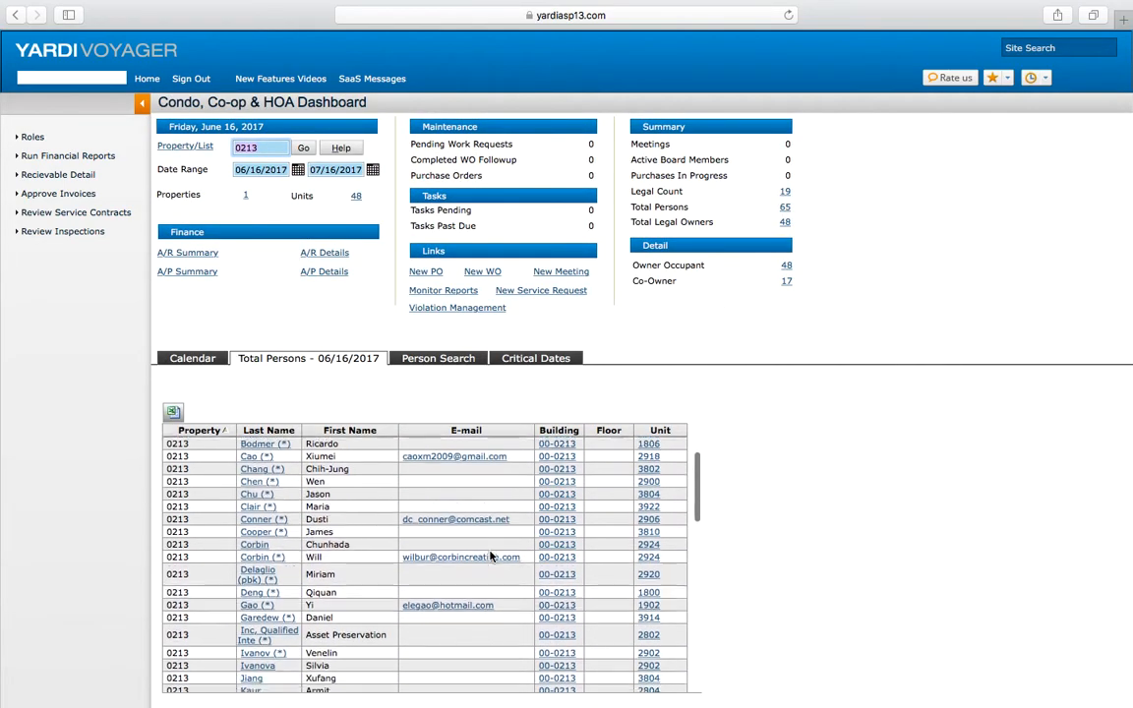
{"action": "scroll", "coordinate": [490, 558], "scroll_direction": "down", "scroll_amount": 3}
{"action": "scroll", "coordinate": [490, 558], "scroll_direction": "up", "scroll_amount": 10}
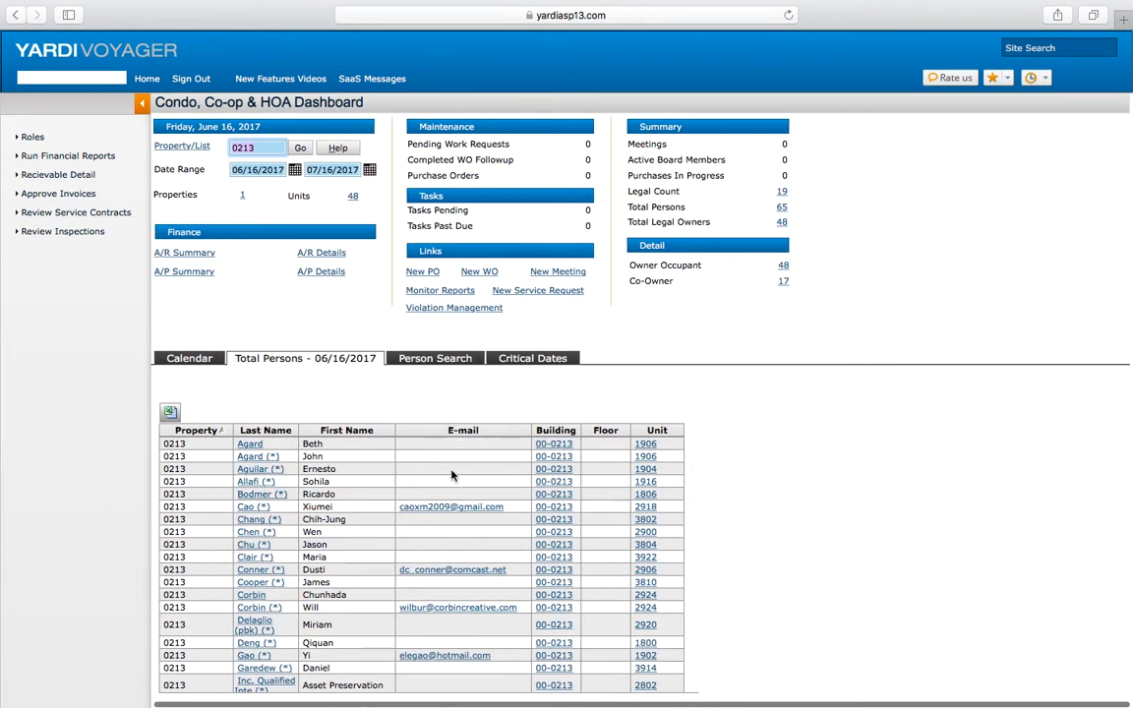
{"action": "scroll", "coordinate": [457, 561], "scroll_direction": "down", "scroll_amount": 6}
{"action": "scroll", "coordinate": [455, 568], "scroll_direction": "down", "scroll_amount": 10}
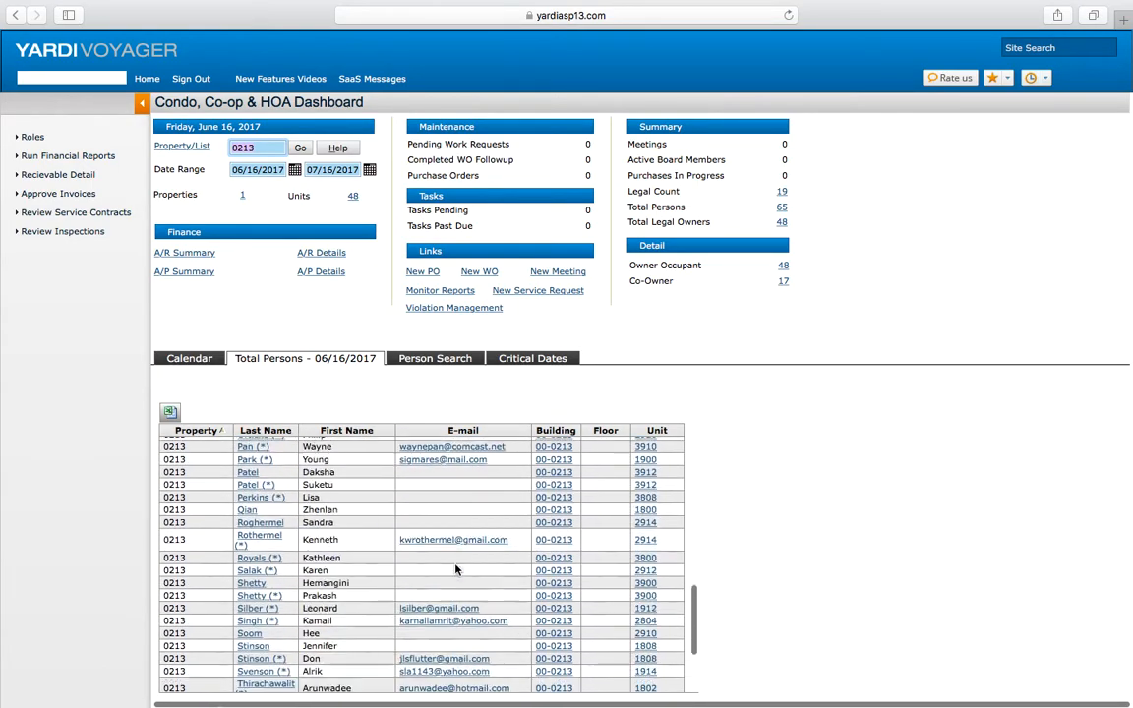
{"action": "scroll", "coordinate": [455, 596], "scroll_direction": "up", "scroll_amount": 15}
{"action": "scroll", "coordinate": [457, 585], "scroll_direction": "up", "scroll_amount": 1}
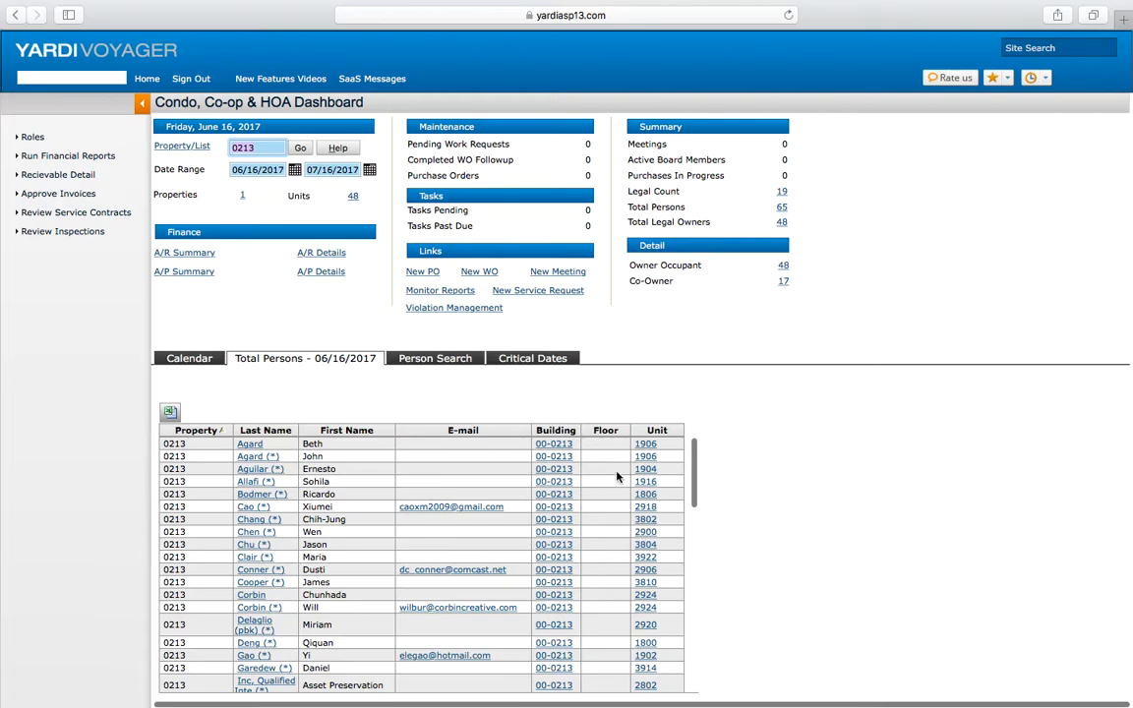
{"action": "scroll", "coordinate": [617, 529], "scroll_direction": "down", "scroll_amount": 1}
{"action": "scroll", "coordinate": [616, 529], "scroll_direction": "down", "scroll_amount": 10}
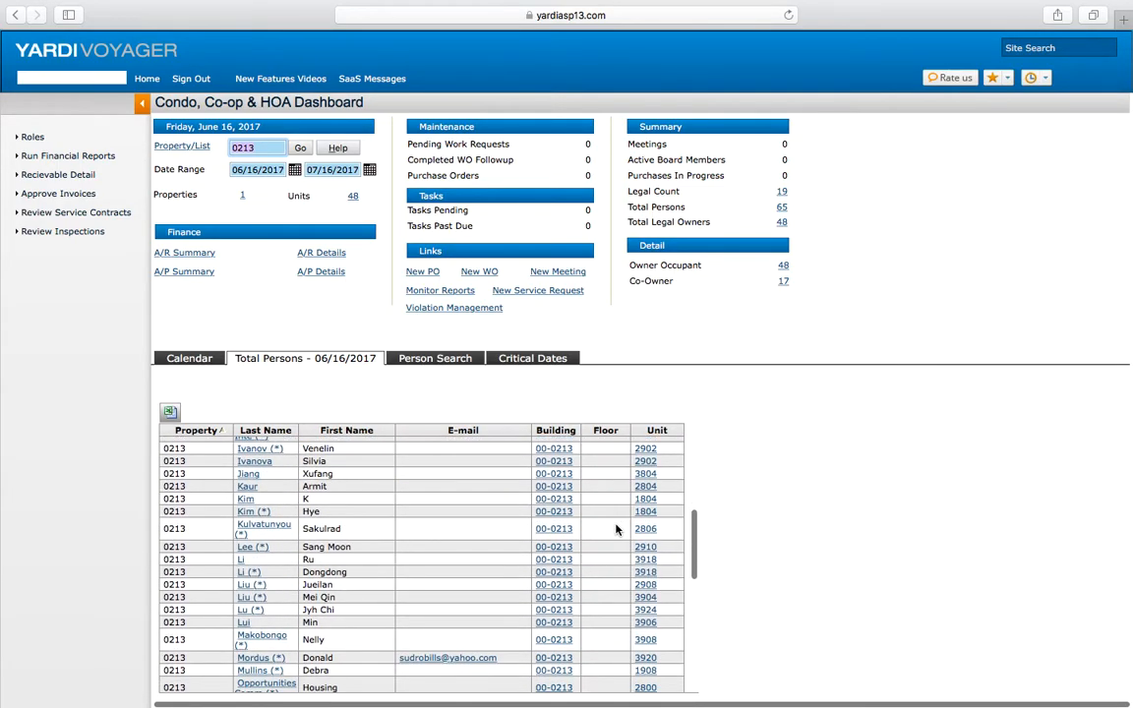
{"action": "scroll", "coordinate": [617, 529], "scroll_direction": "down", "scroll_amount": 1}
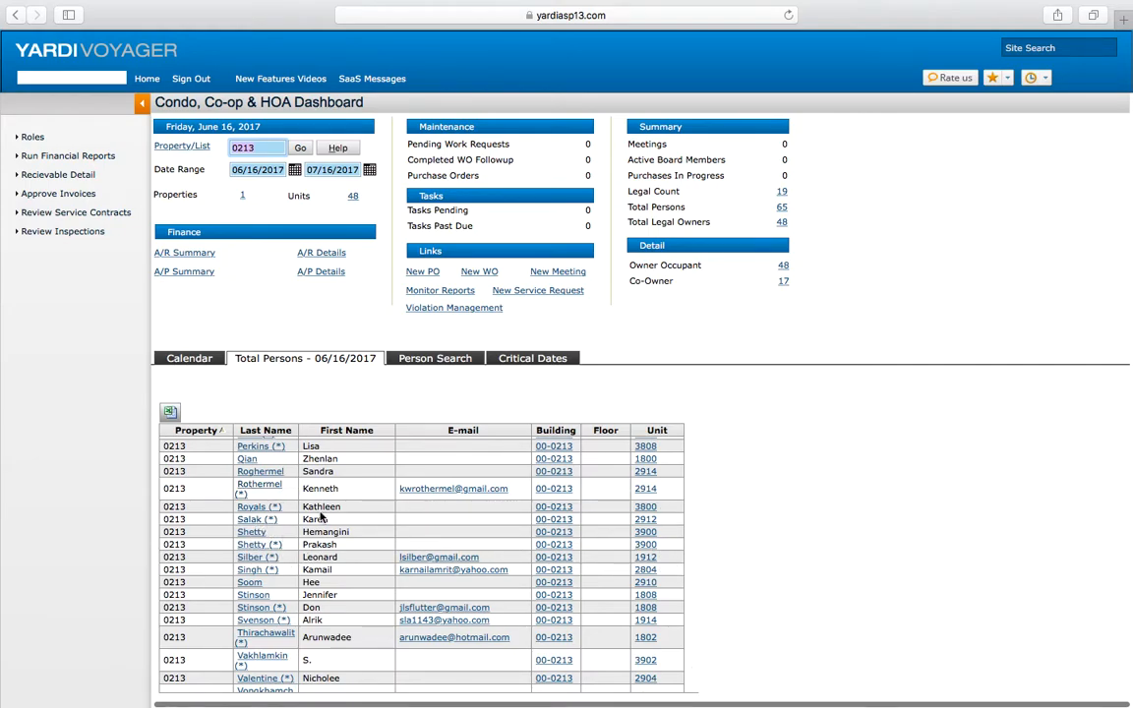
{"action": "scroll", "coordinate": [246, 487], "scroll_direction": "up", "scroll_amount": 12}
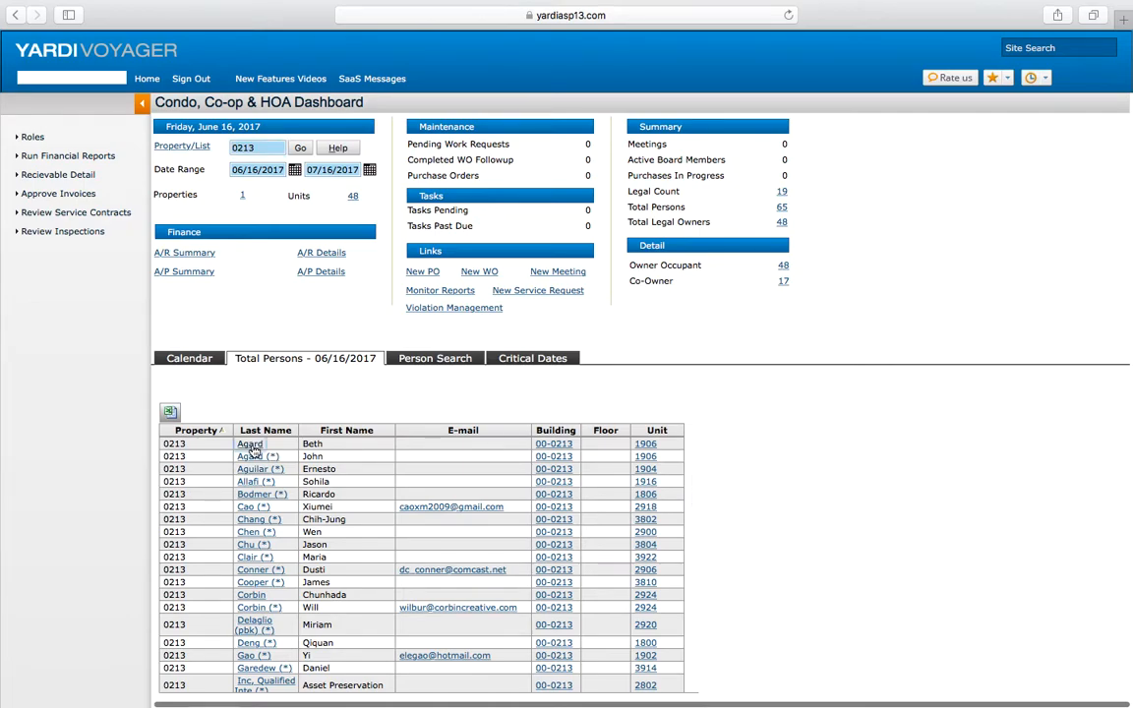
Step: Open the co-owner record for unit 1906 and review its Contacts, Scheduled Charges and General tabs
{"action": "left_click", "coordinate": [251, 448]}
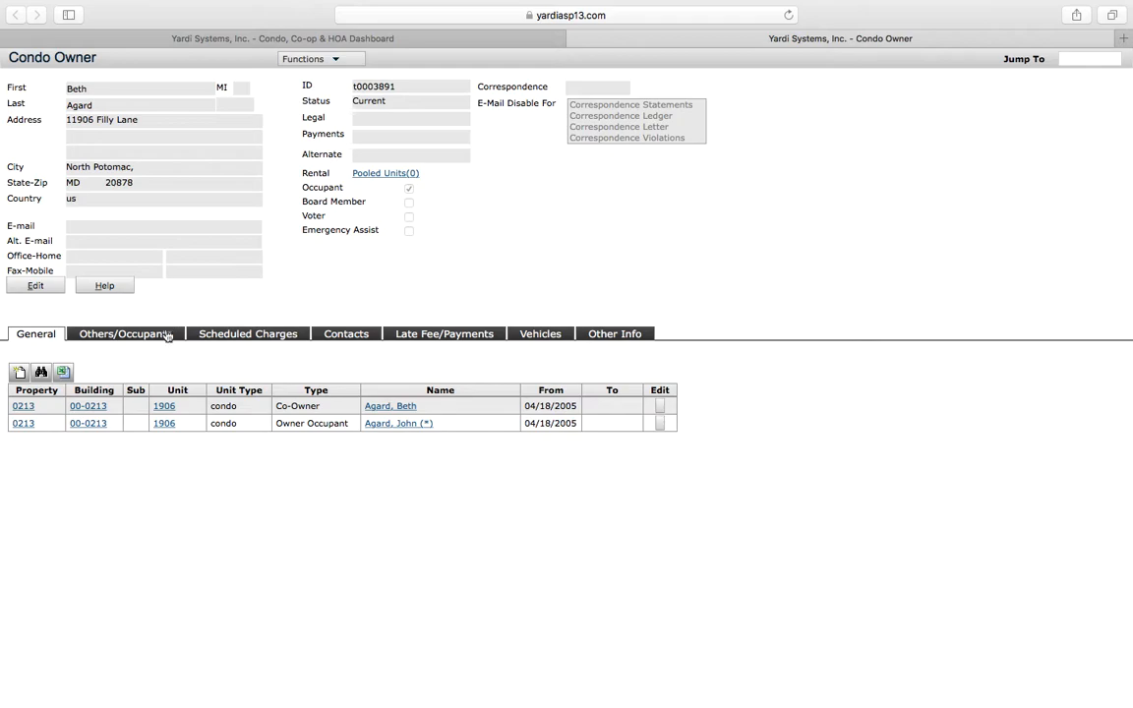
{"action": "left_click", "coordinate": [351, 337]}
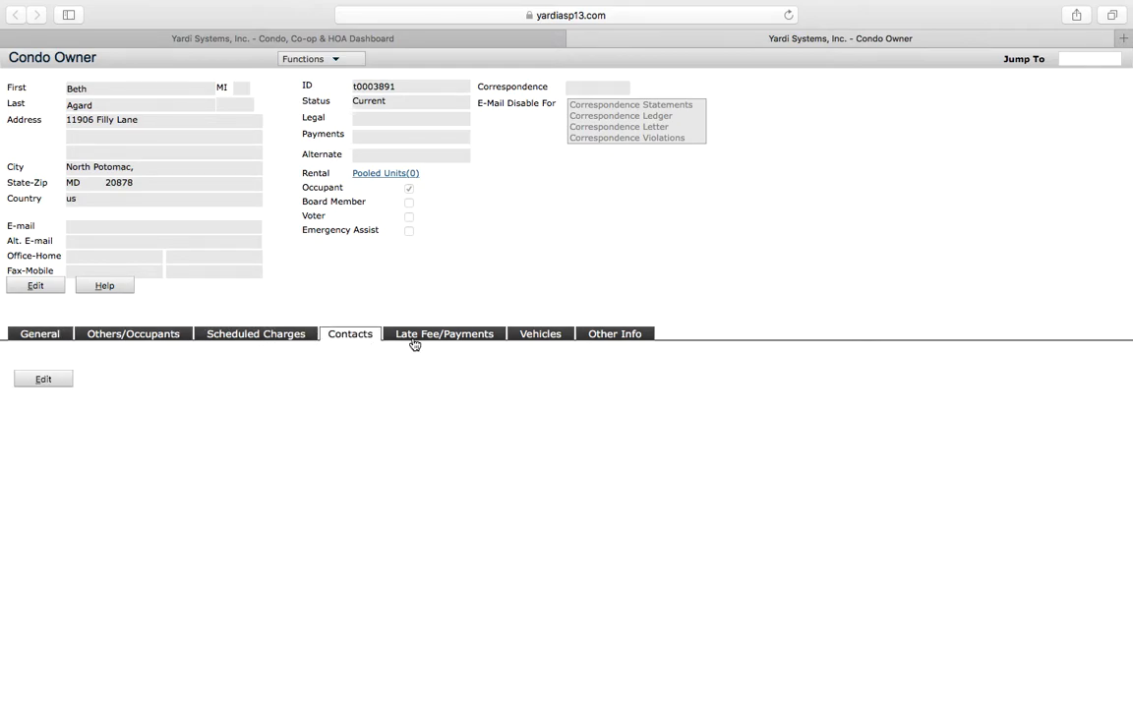
{"action": "left_click", "coordinate": [265, 339]}
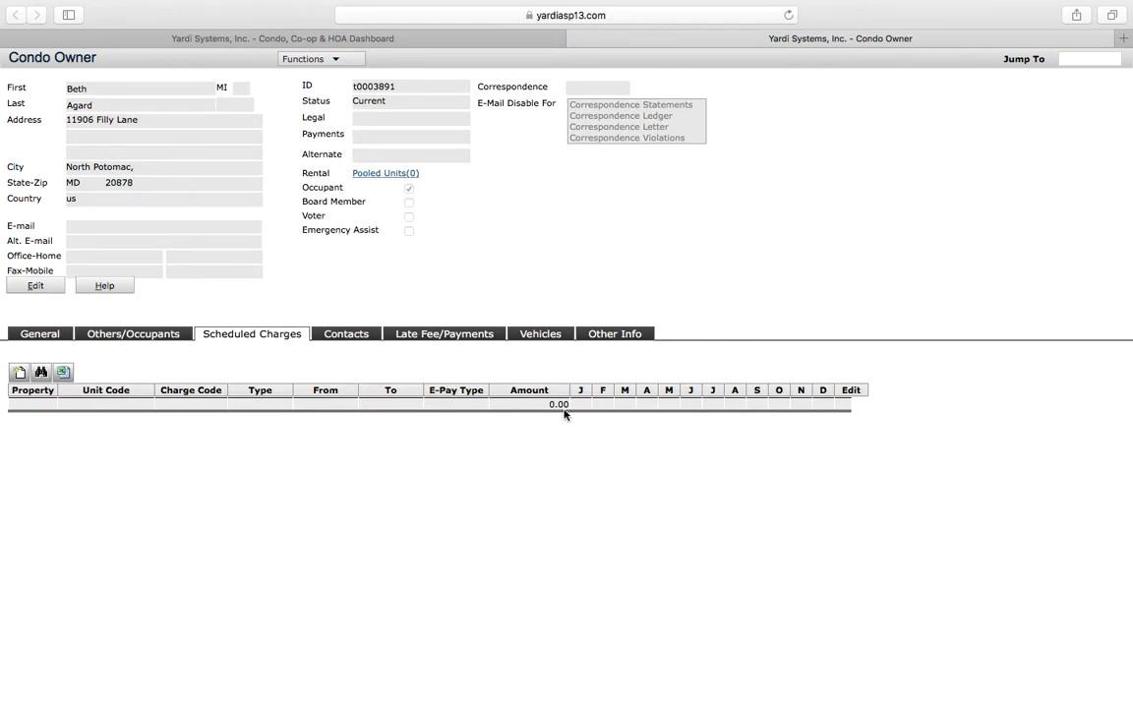
{"action": "left_click", "coordinate": [39, 334]}
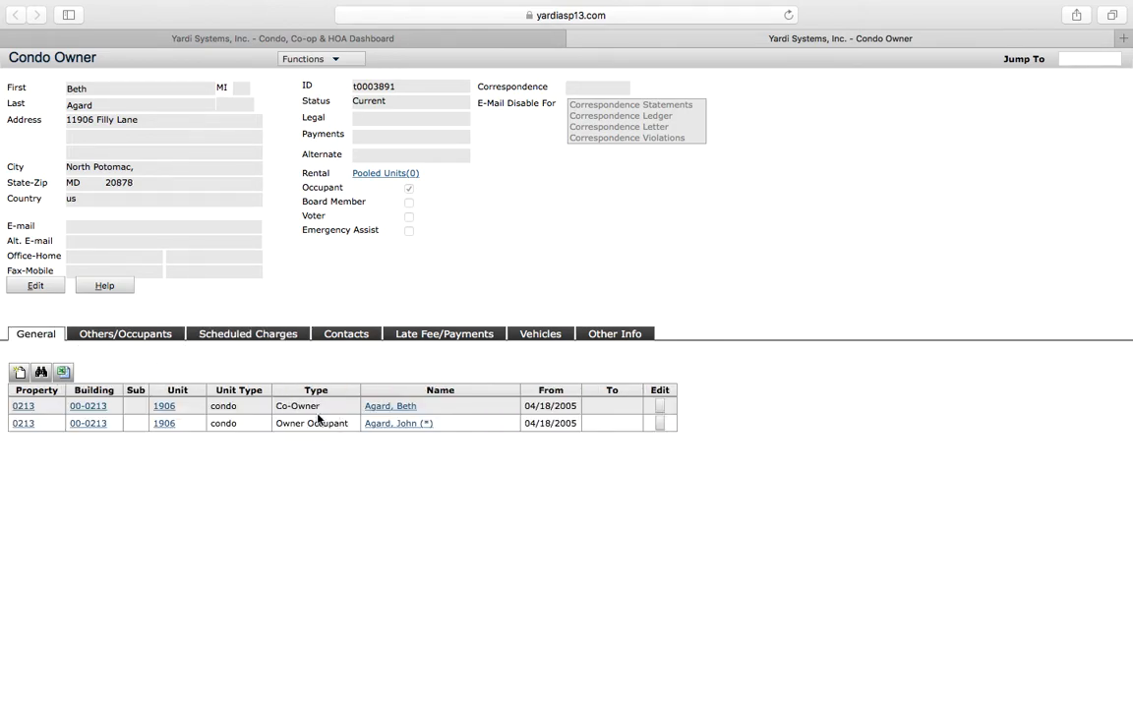
Step: Open the owner occupant's record and review its Scheduled Charges, Late Fee/Payments, Vehicles, Others/Occupants and General tabs
{"action": "left_click", "coordinate": [391, 425]}
{"action": "left_click", "coordinate": [230, 338]}
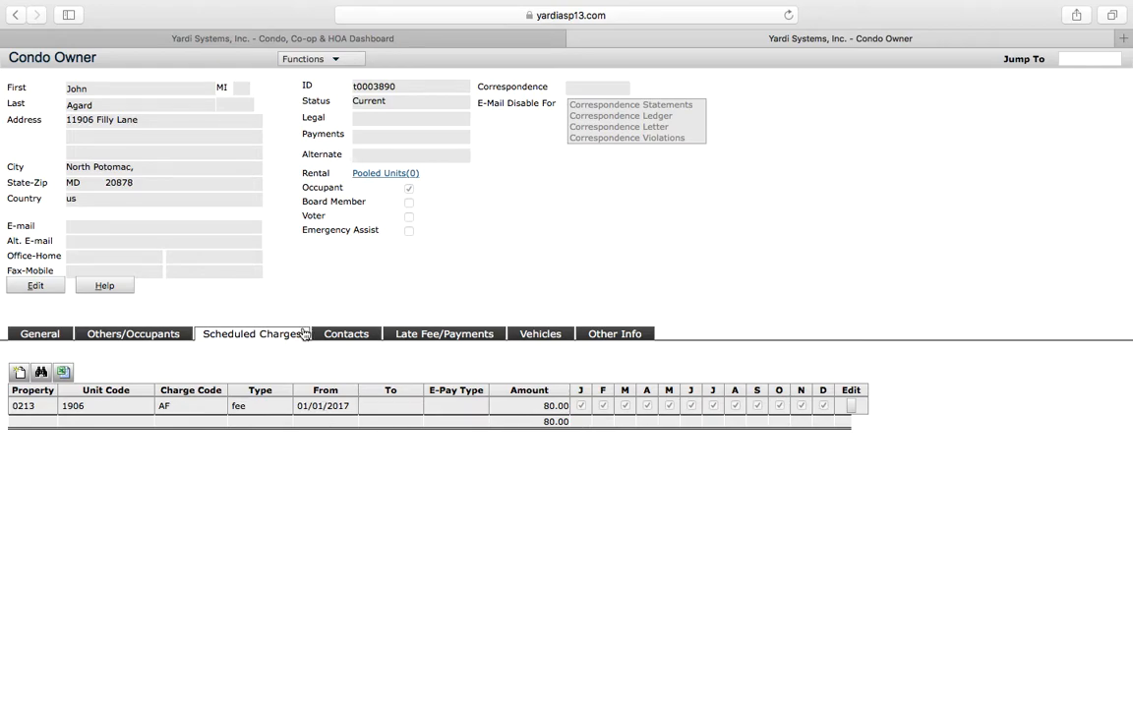
{"action": "left_click", "coordinate": [486, 341]}
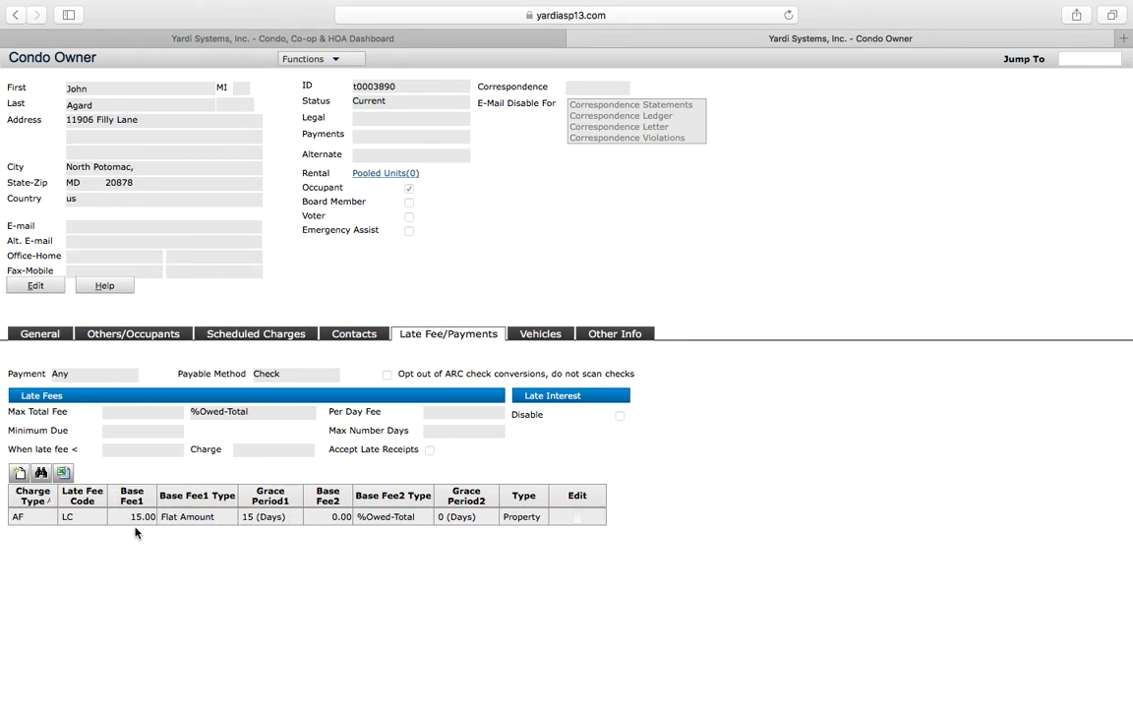
{"action": "left_click", "coordinate": [539, 337]}
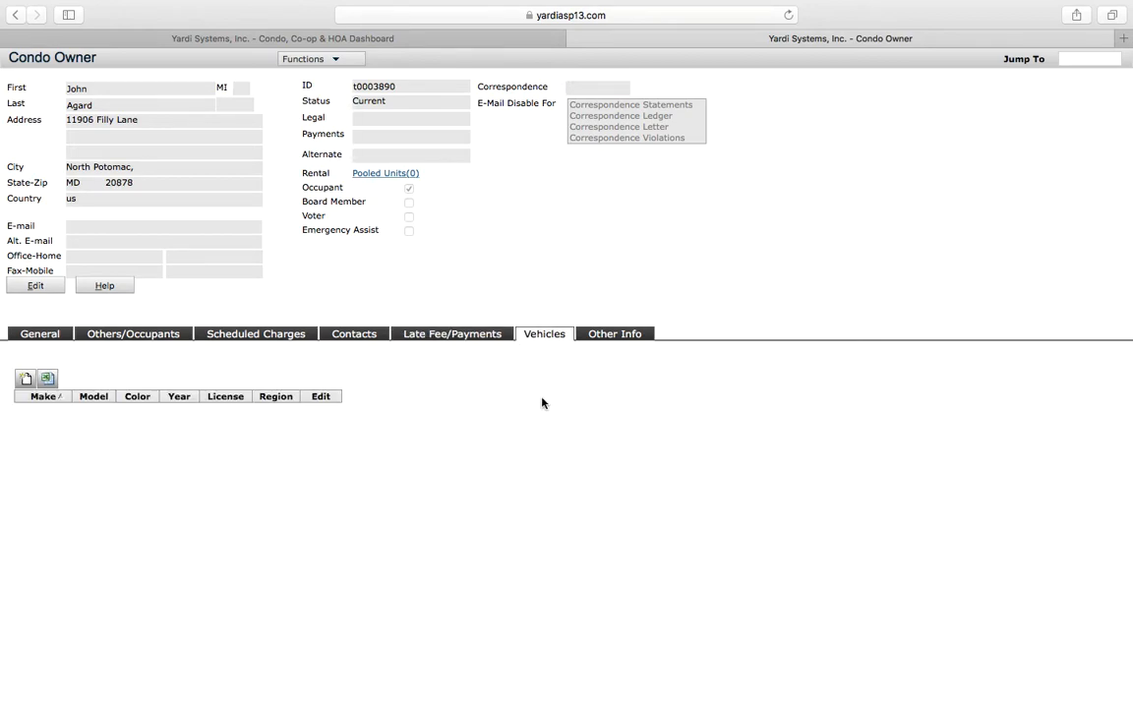
{"action": "left_click", "coordinate": [113, 340]}
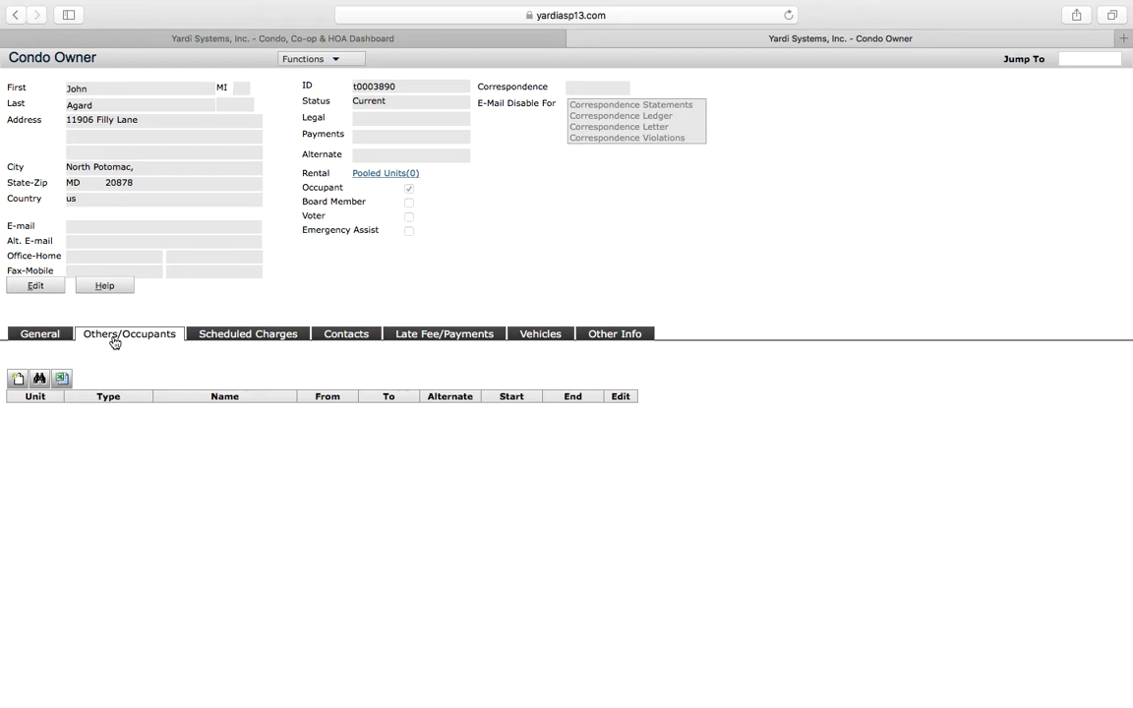
{"action": "left_click", "coordinate": [30, 335]}
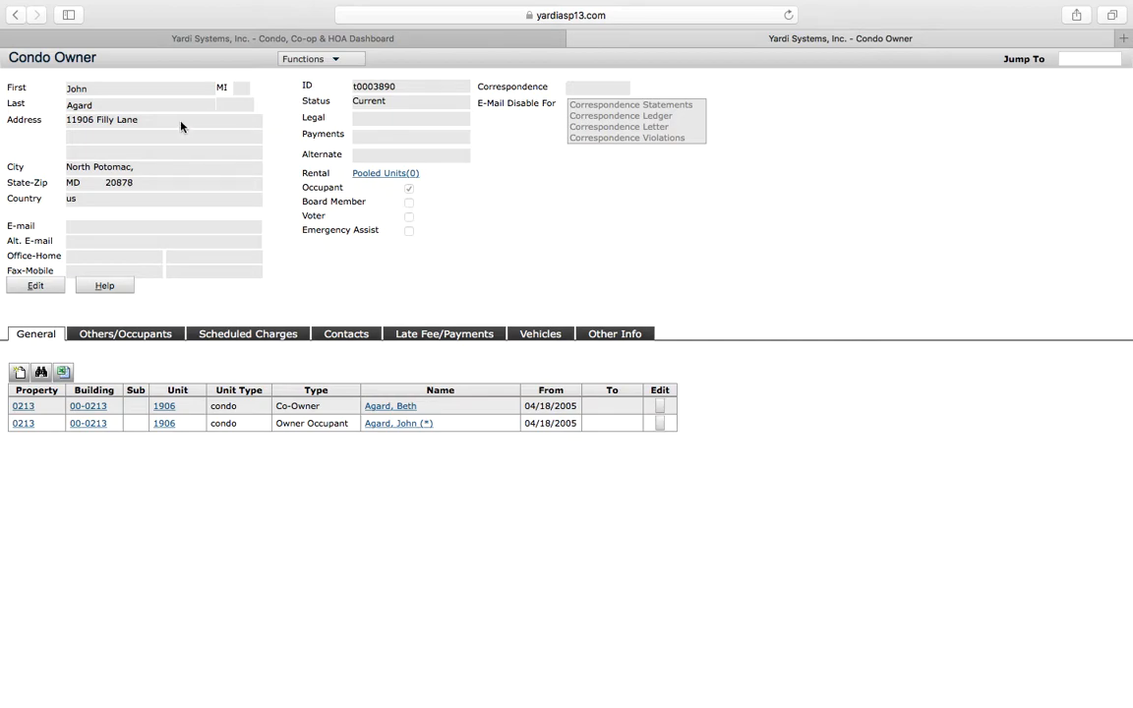
Step: Try to edit and save the owner's record, then dismiss the error message
{"action": "left_click", "coordinate": [38, 286]}
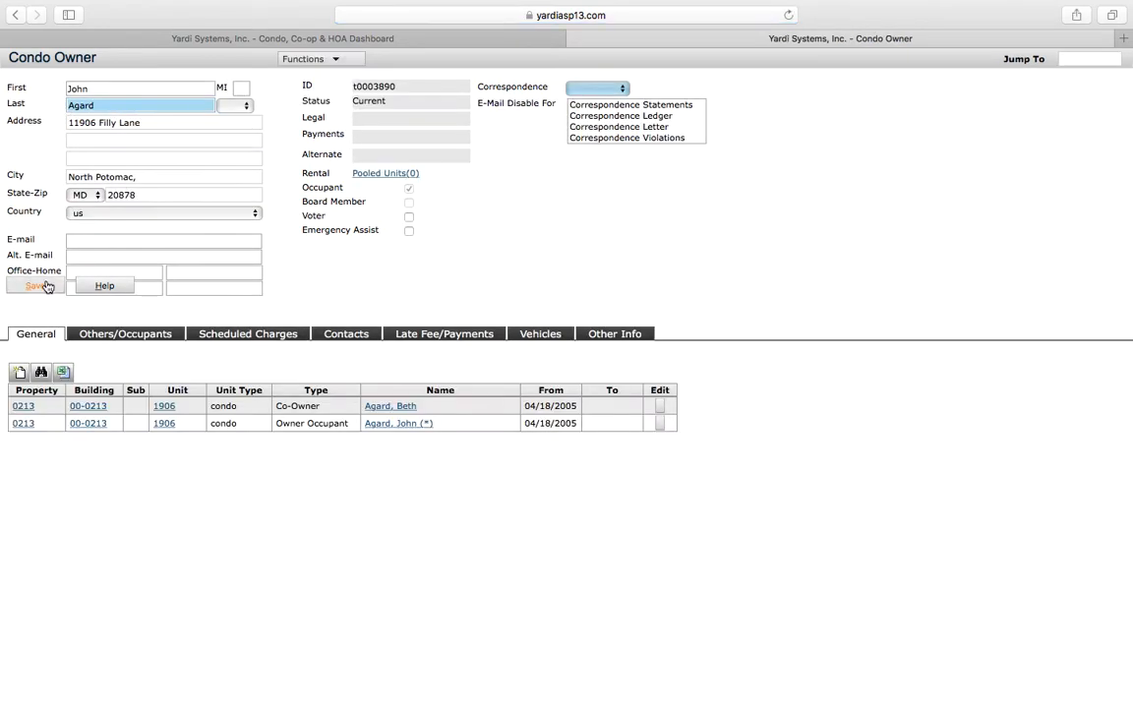
{"action": "left_click", "coordinate": [46, 288]}
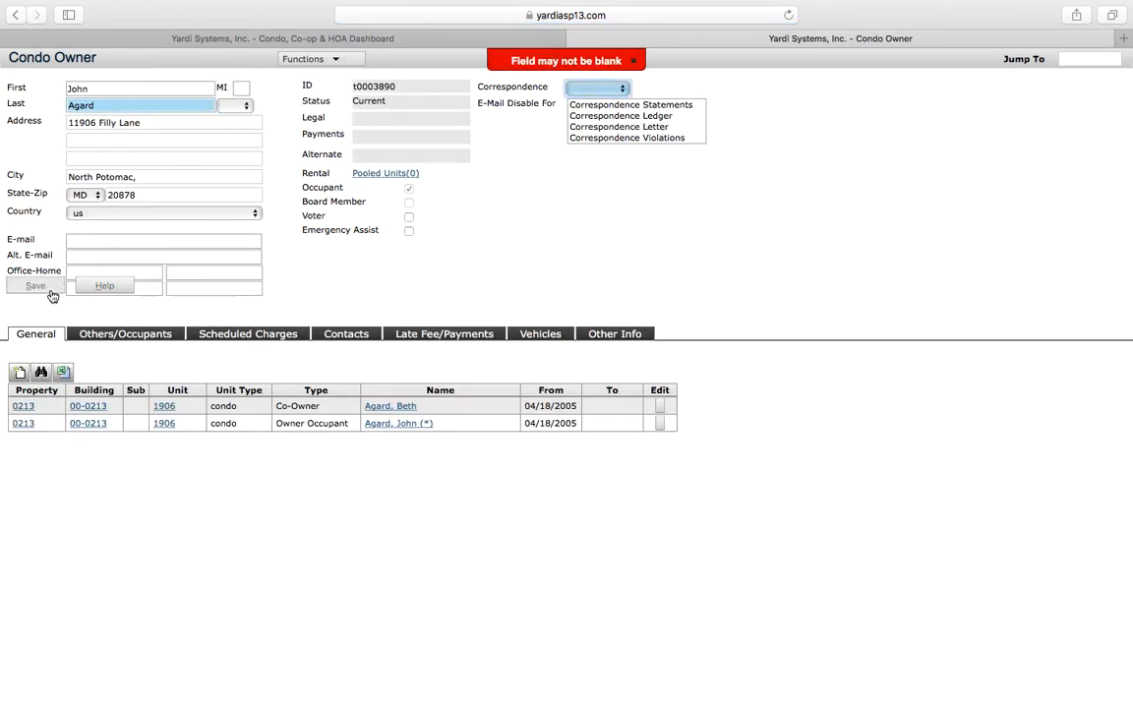
{"action": "left_click", "coordinate": [638, 63]}
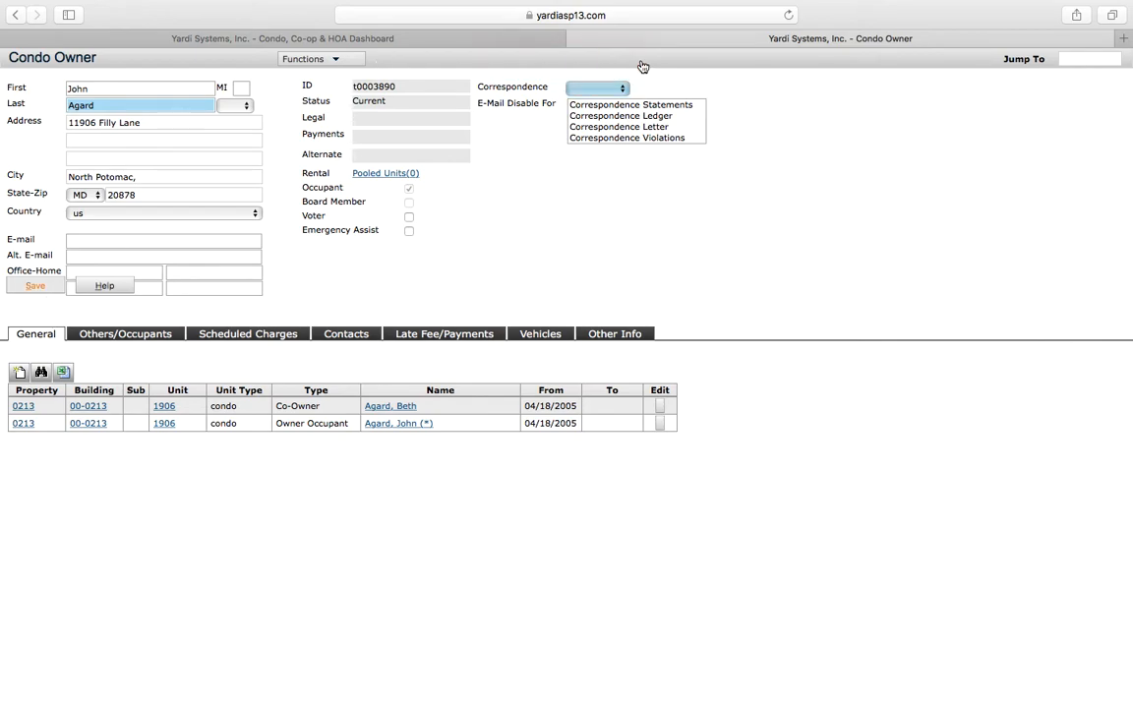
Step: Close the owner record tab and return to the dashboard home view
{"action": "left_click", "coordinate": [79, 38]}
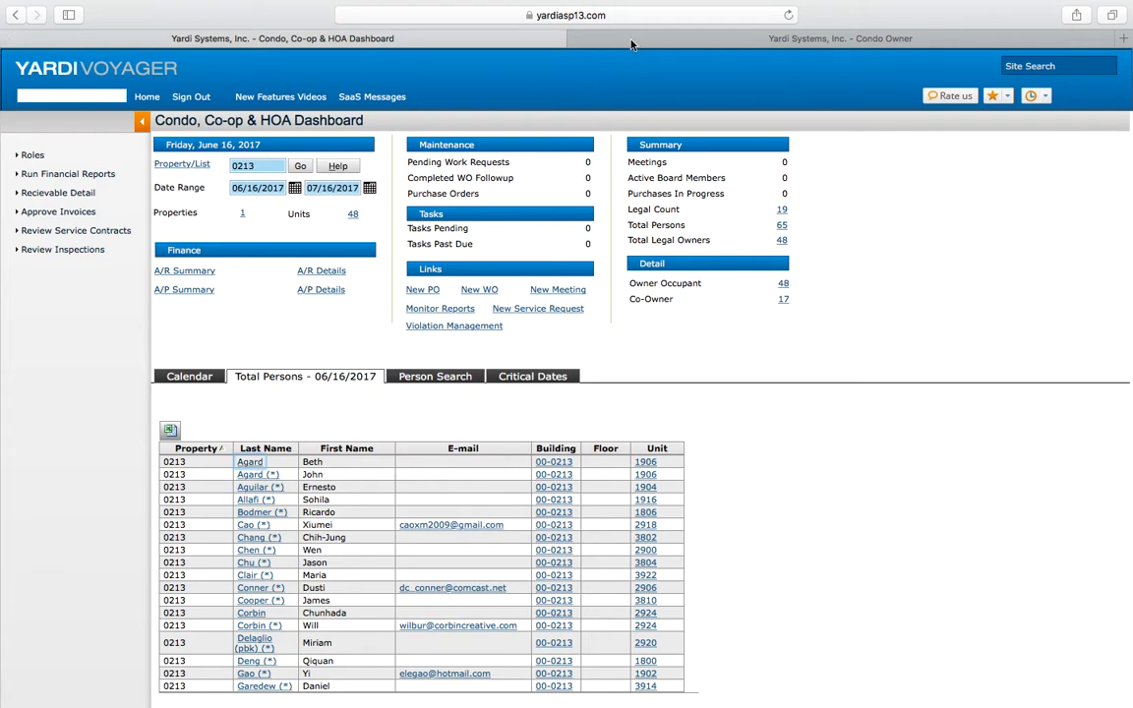
{"action": "left_click", "coordinate": [576, 38]}
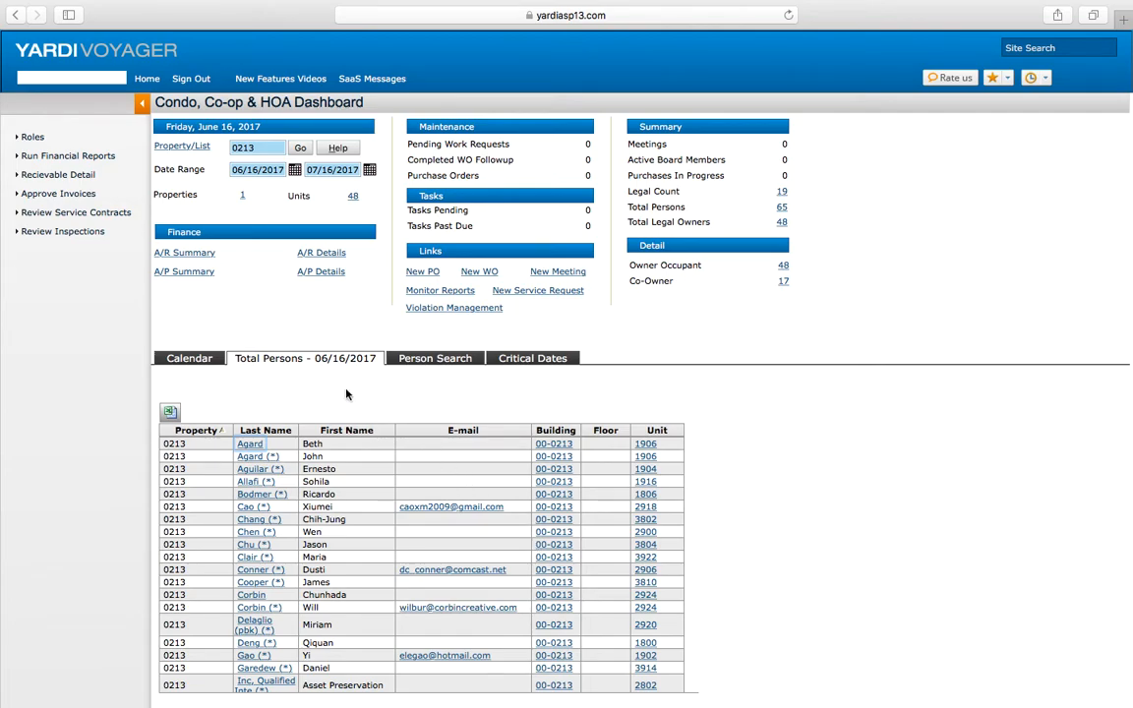
{"action": "left_click", "coordinate": [150, 81]}
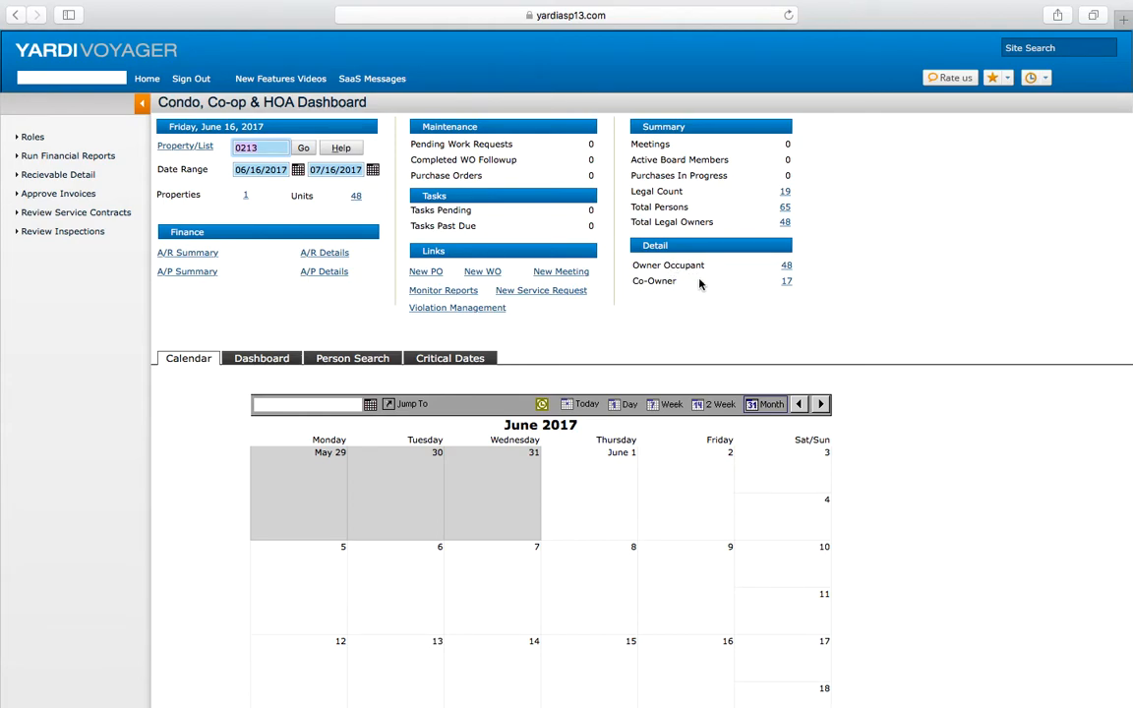
Step: Review the Owner Occupant and Co-Owner lists from the Detail section, then return to the dashboard home
{"action": "left_click", "coordinate": [784, 269]}
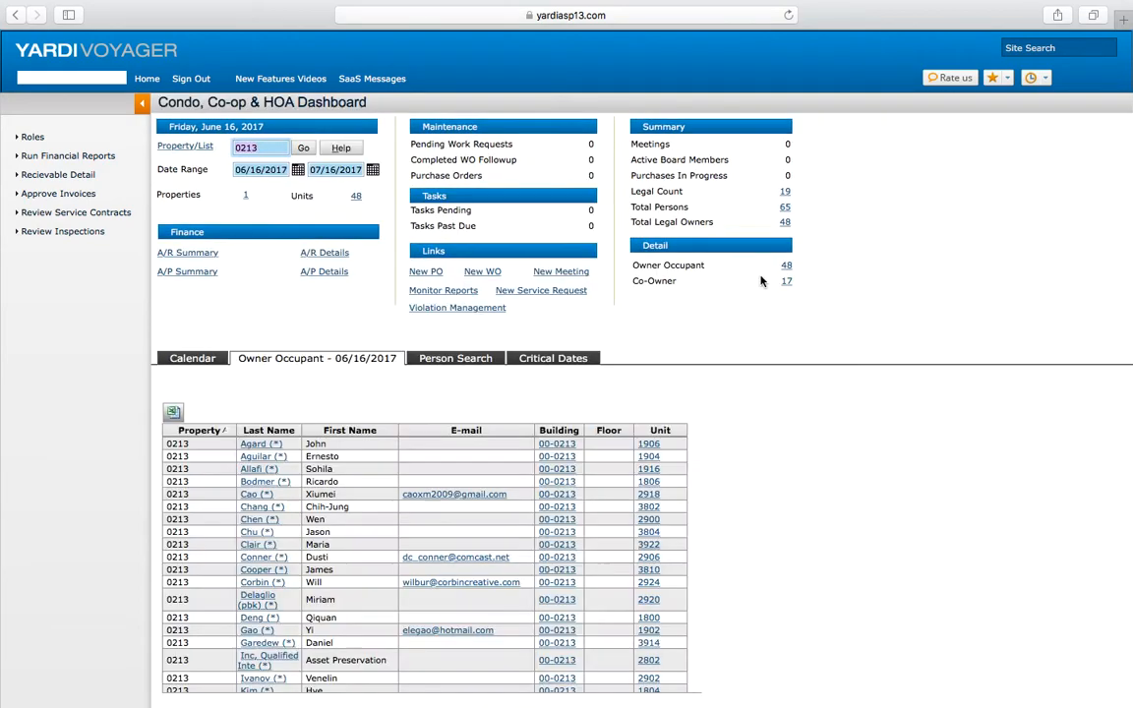
{"action": "scroll", "coordinate": [415, 519], "scroll_direction": "down", "scroll_amount": 3}
{"action": "scroll", "coordinate": [415, 519], "scroll_direction": "up", "scroll_amount": 2}
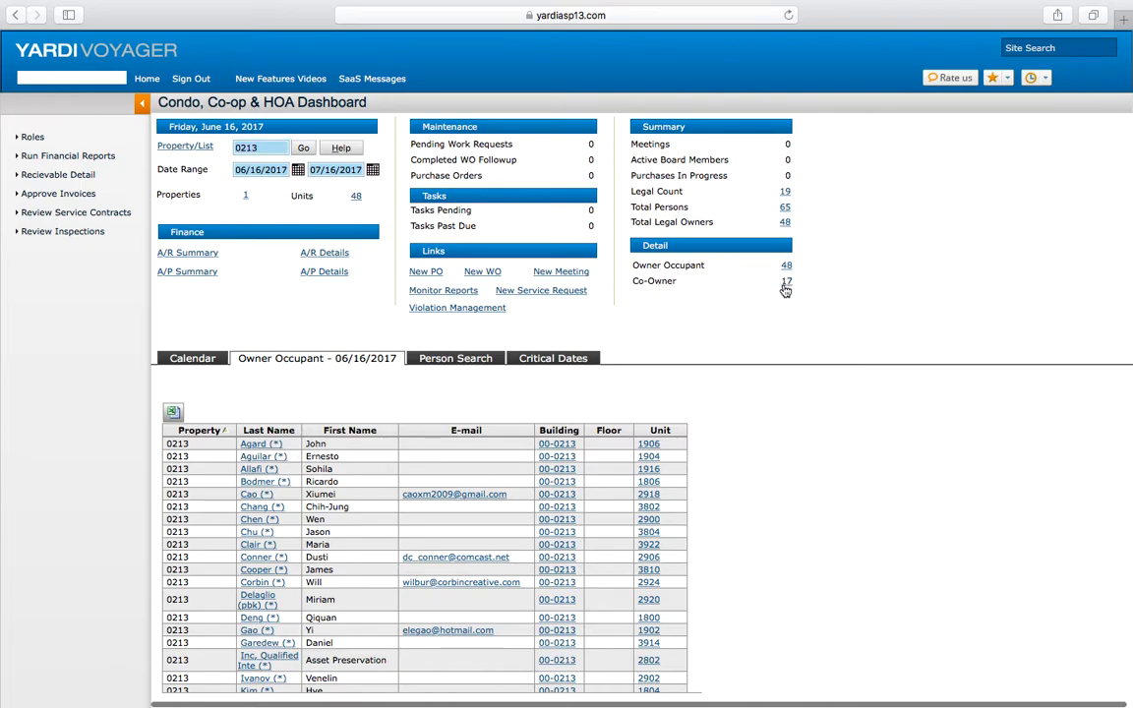
{"action": "left_click", "coordinate": [785, 282]}
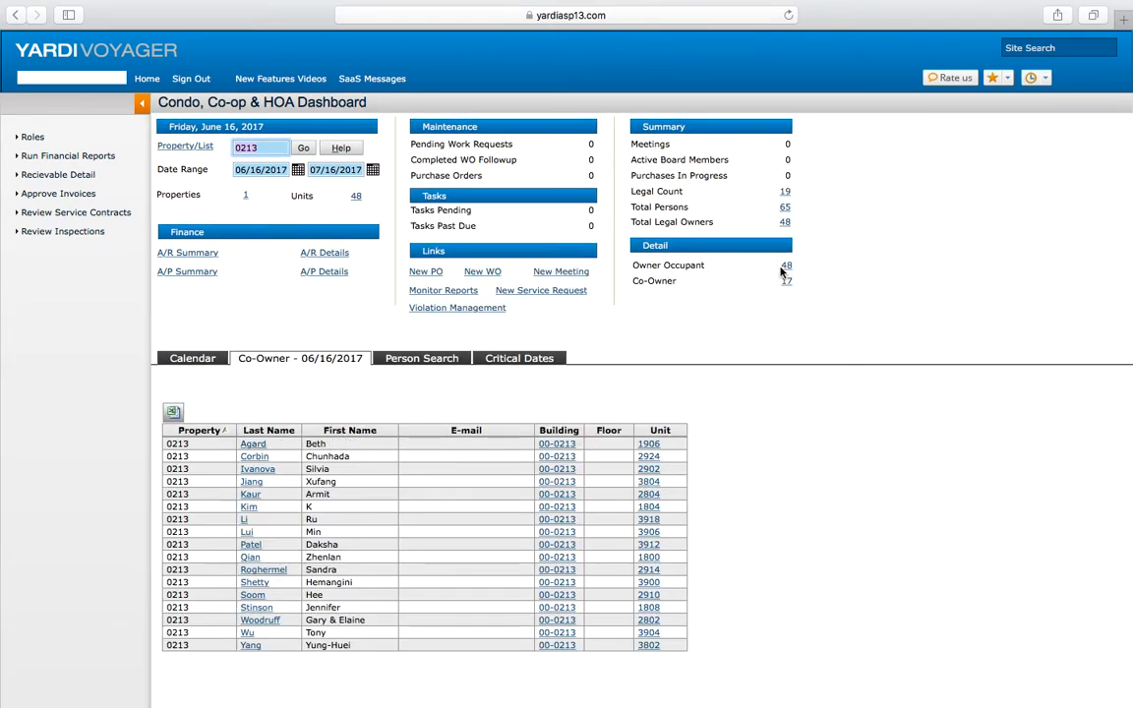
{"action": "left_click", "coordinate": [785, 267]}
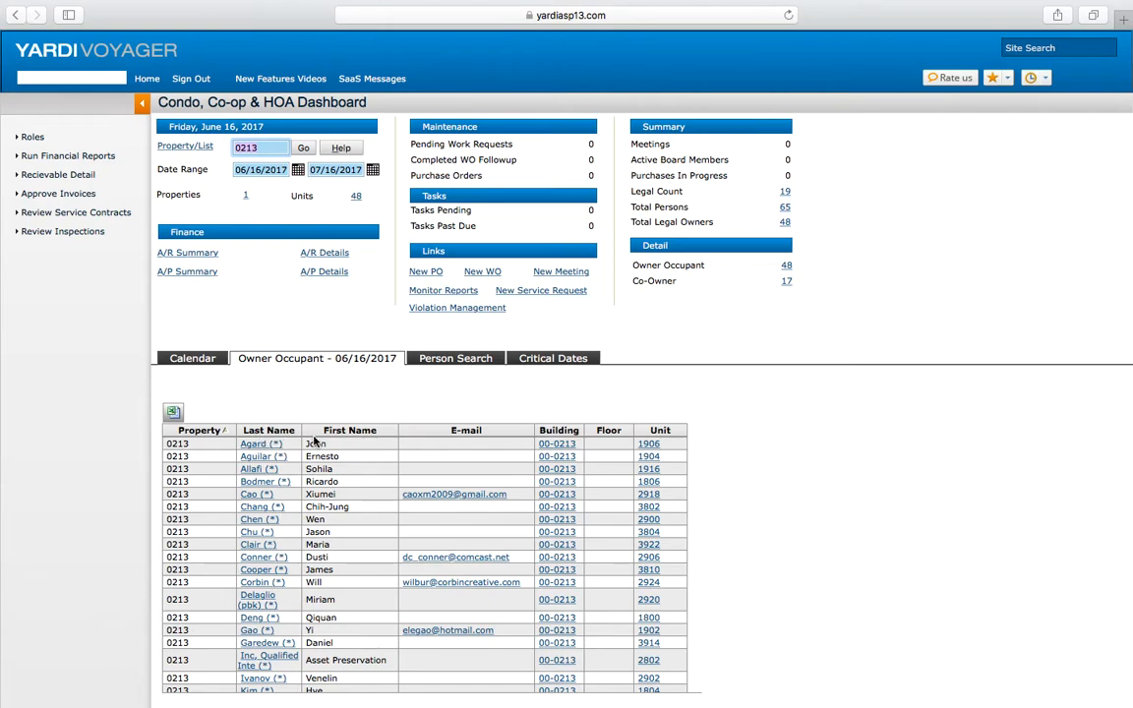
{"action": "left_click", "coordinate": [147, 80]}
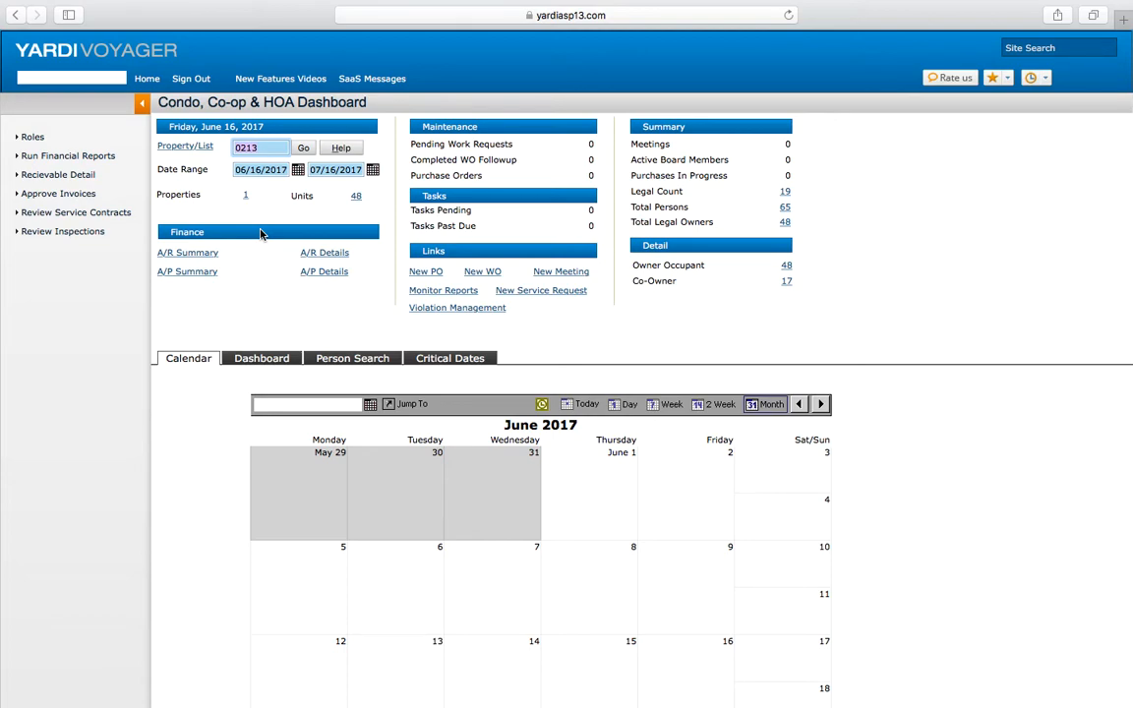
Step: Open the A/R Summary and then the A/R Details for the property
{"action": "left_click", "coordinate": [197, 258]}
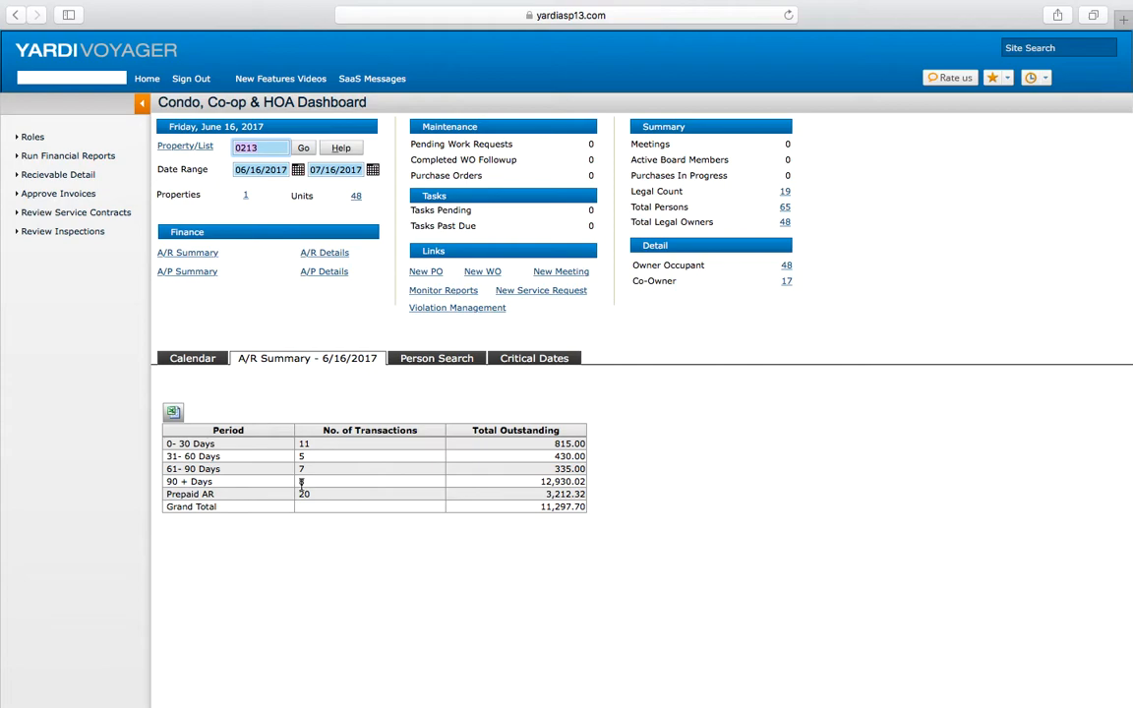
{"action": "left_click", "coordinate": [339, 258]}
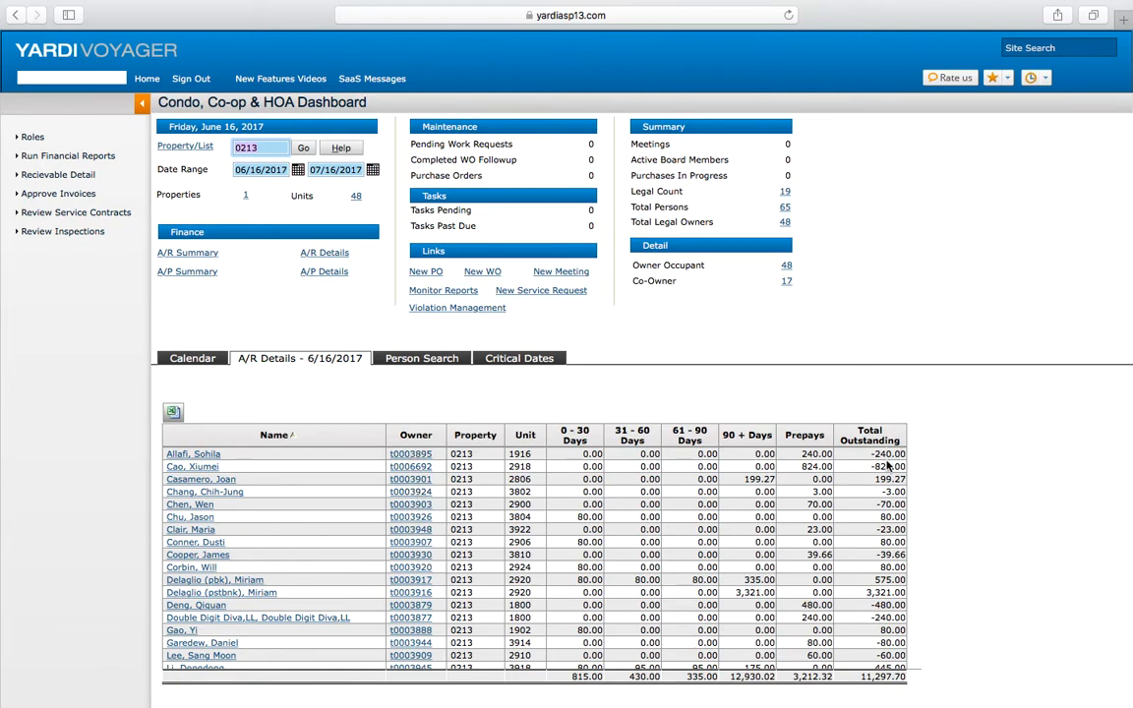
Step: Scroll through the A/R Details list of owner balances
{"action": "scroll", "coordinate": [897, 587], "scroll_direction": "down", "scroll_amount": 5}
{"action": "scroll", "coordinate": [898, 587], "scroll_direction": "down", "scroll_amount": 3}
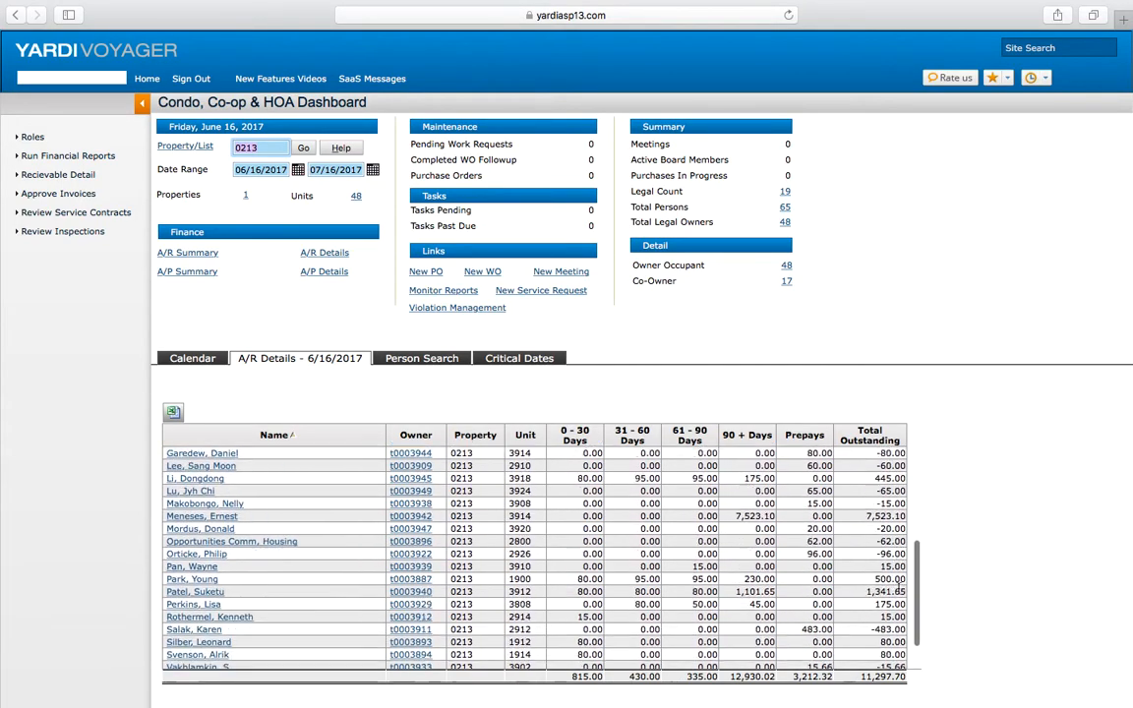
{"action": "scroll", "coordinate": [900, 587], "scroll_direction": "up", "scroll_amount": 10}
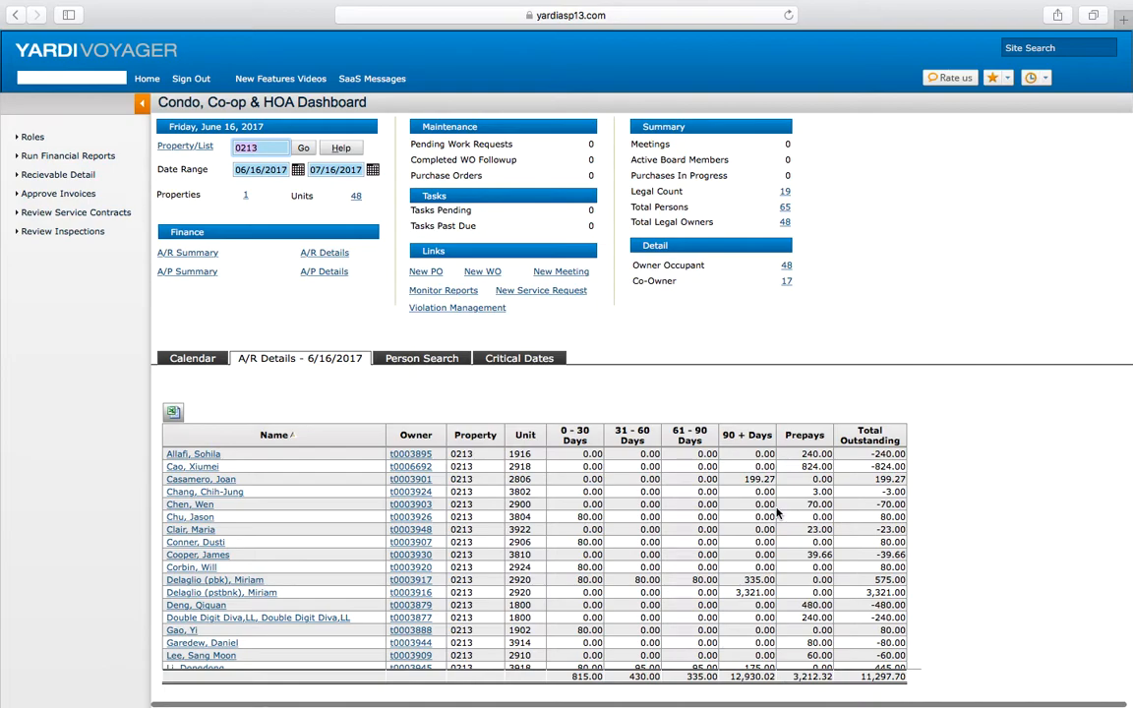
Step: Open the A/P Summary and then the A/P Details for the property
{"action": "left_click", "coordinate": [208, 275]}
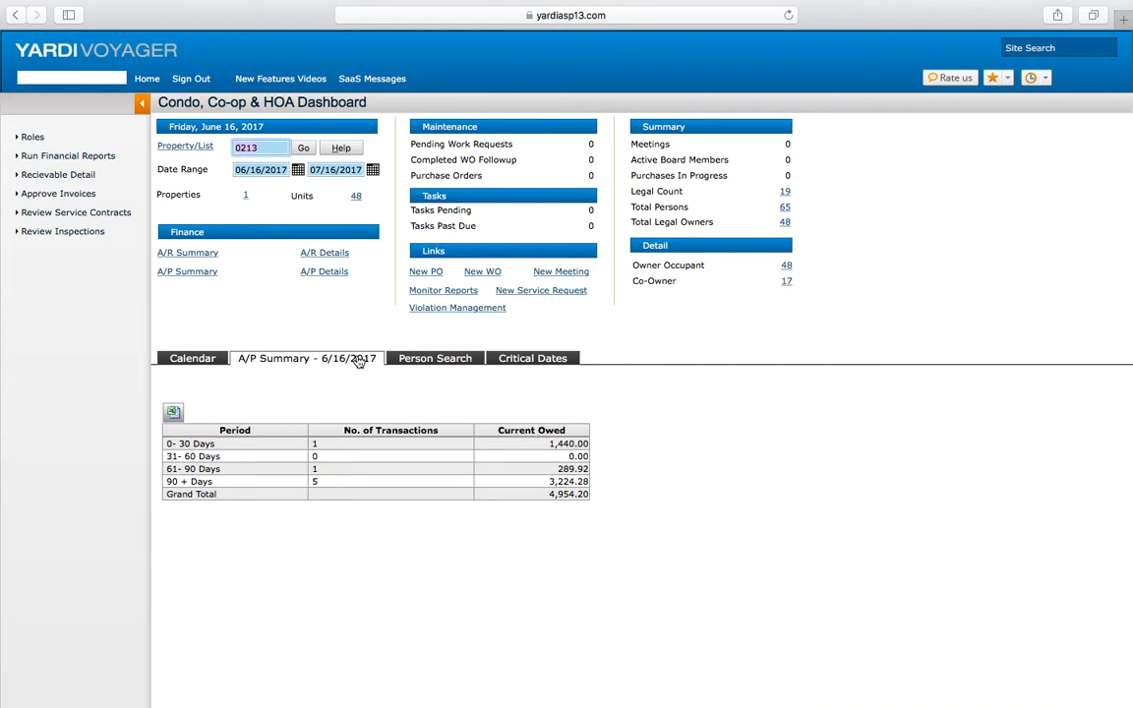
{"action": "left_click", "coordinate": [337, 280]}
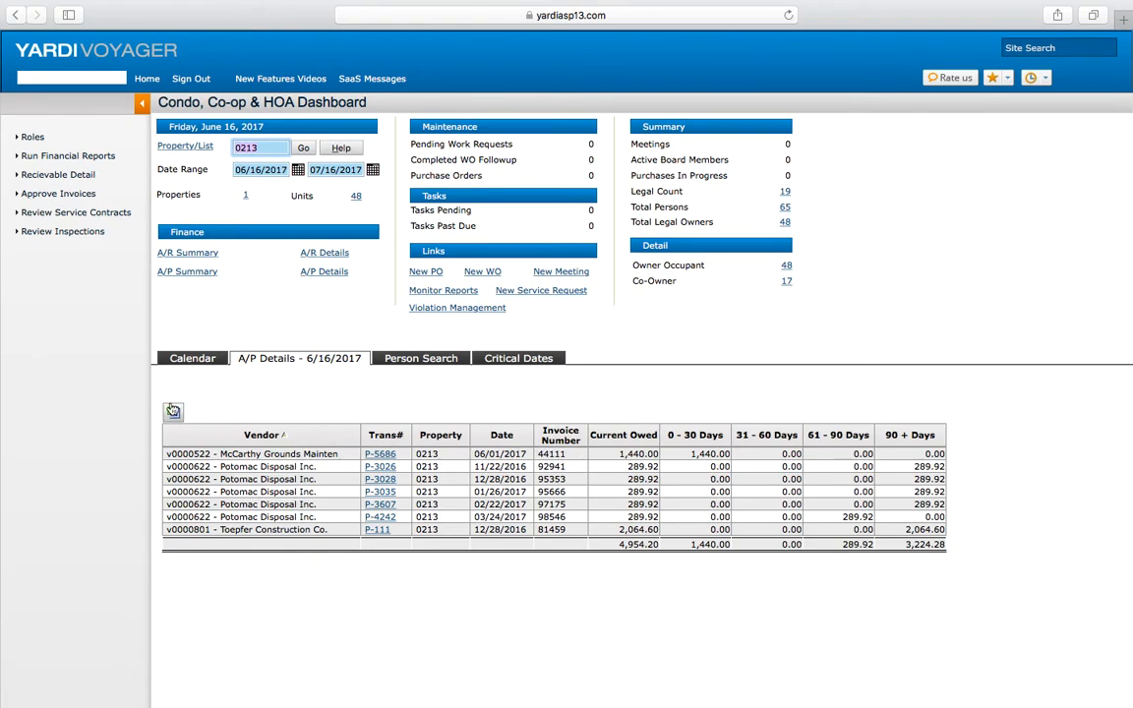
Step: Return to the dashboard home and open the Financial Reports page for property 0213
{"action": "left_click", "coordinate": [146, 81]}
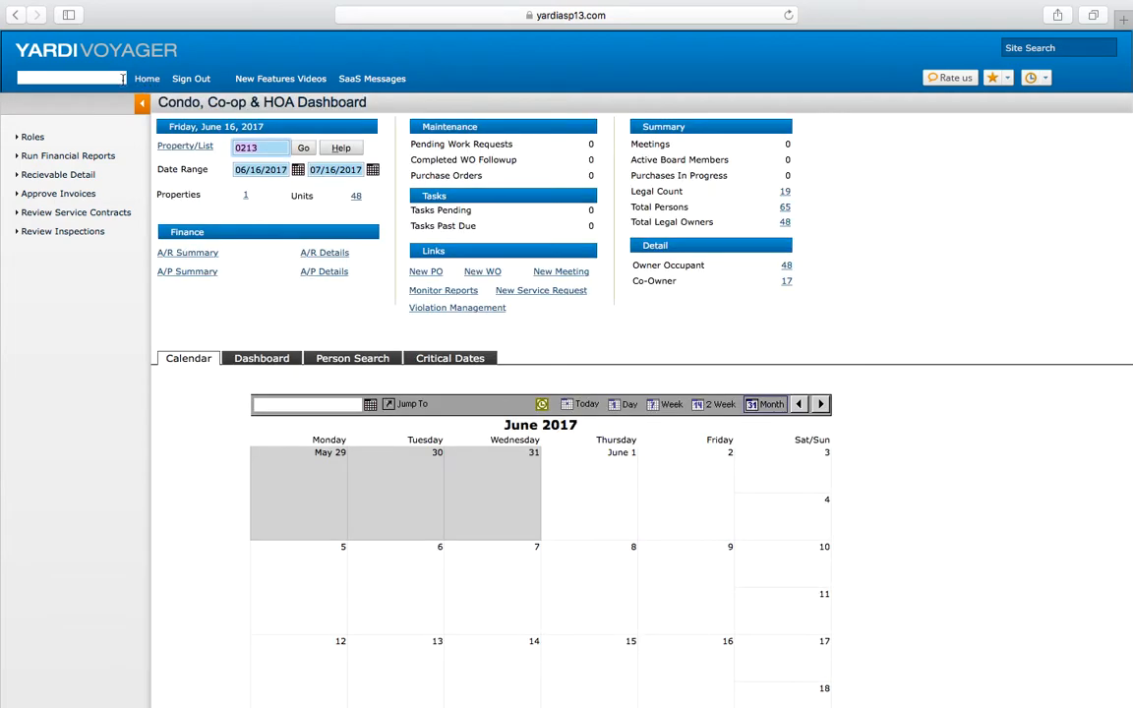
{"action": "left_click", "coordinate": [69, 155]}
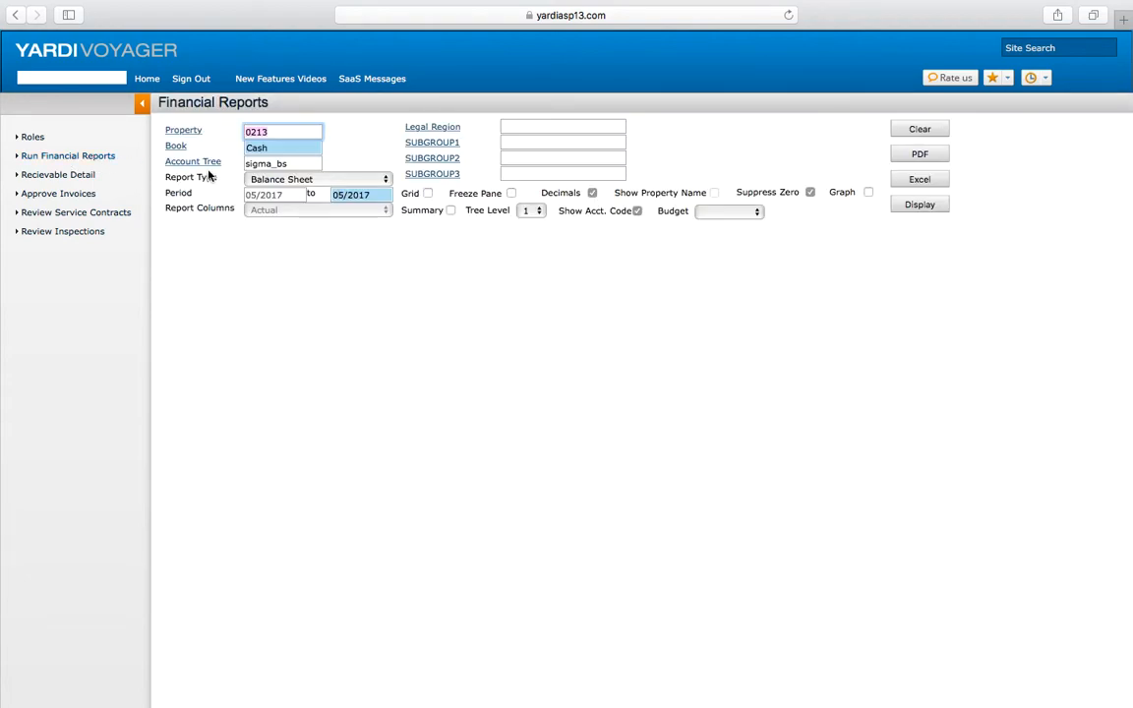
{"action": "left_click", "coordinate": [346, 185]}
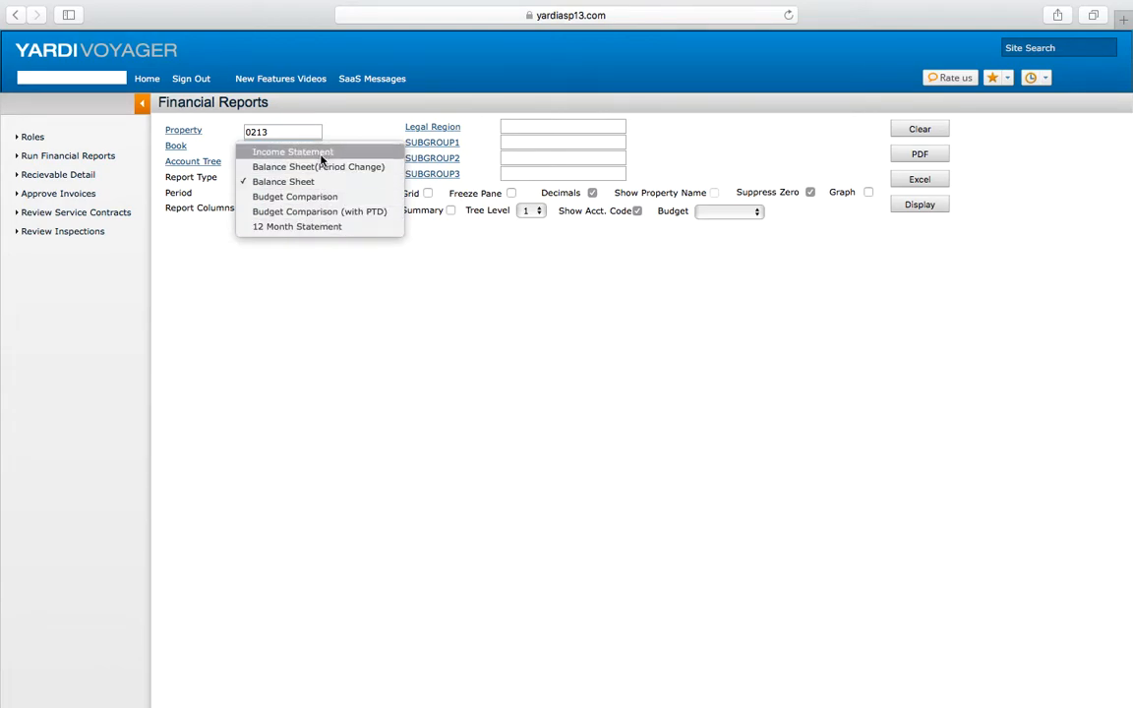
{"action": "left_click", "coordinate": [331, 280]}
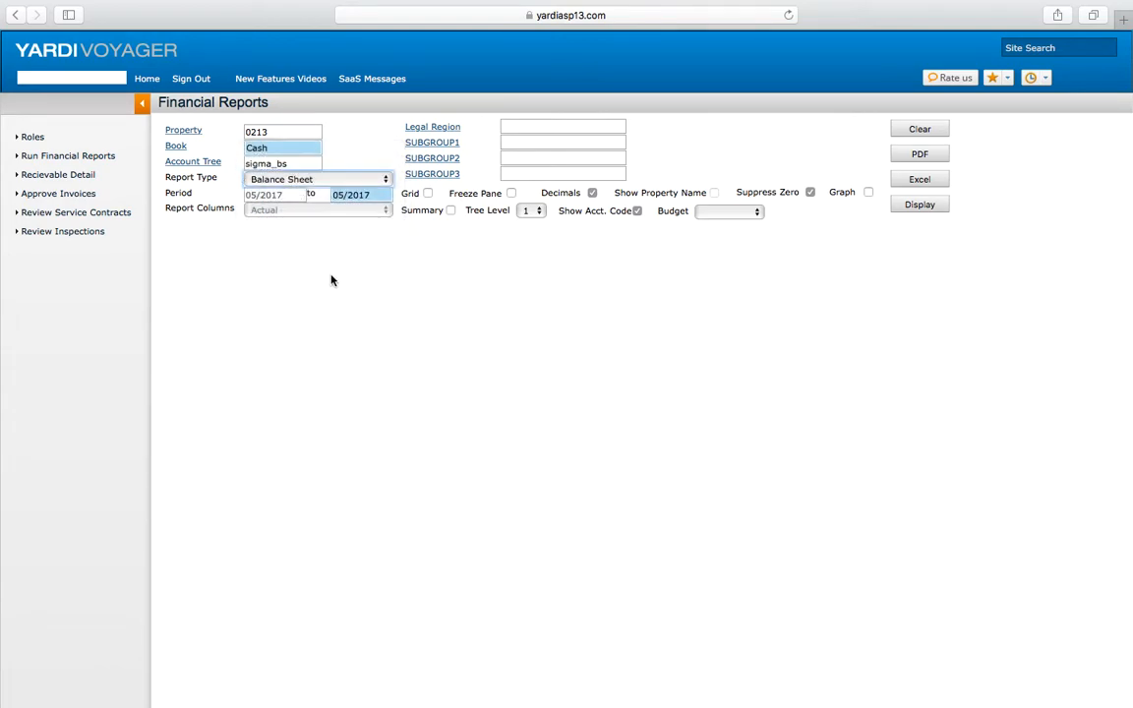
Step: Open the Book lookup to check the available books, then close it keeping Cash
{"action": "left_click", "coordinate": [178, 146]}
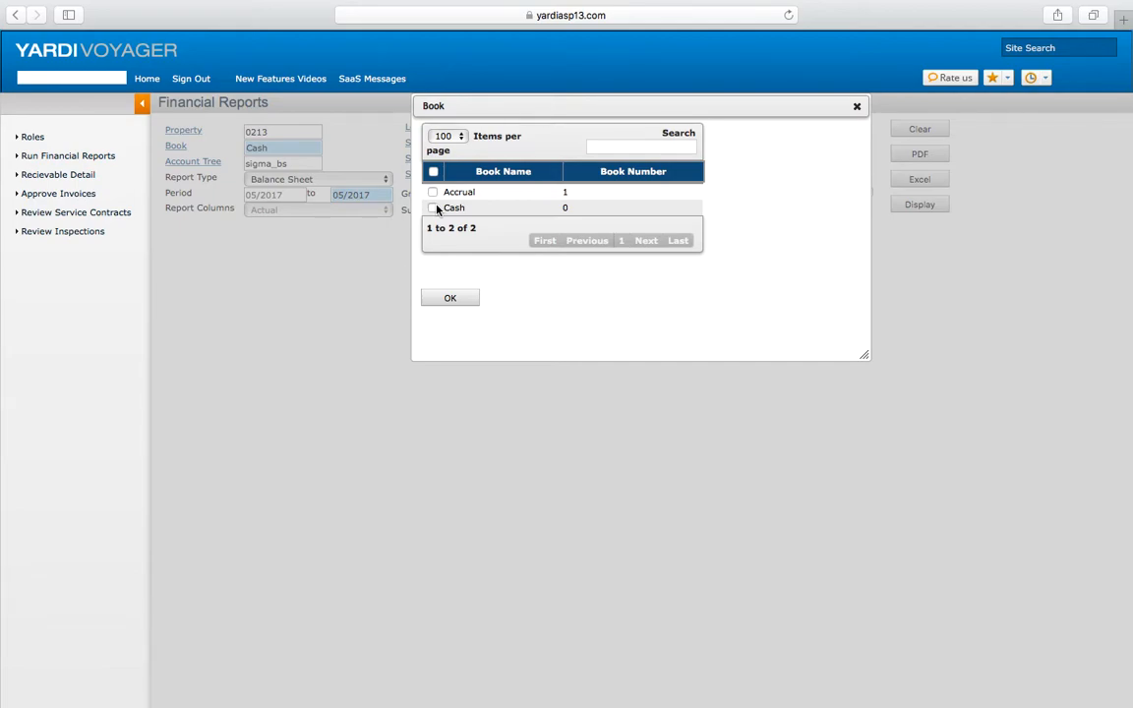
{"action": "left_click", "coordinate": [467, 299]}
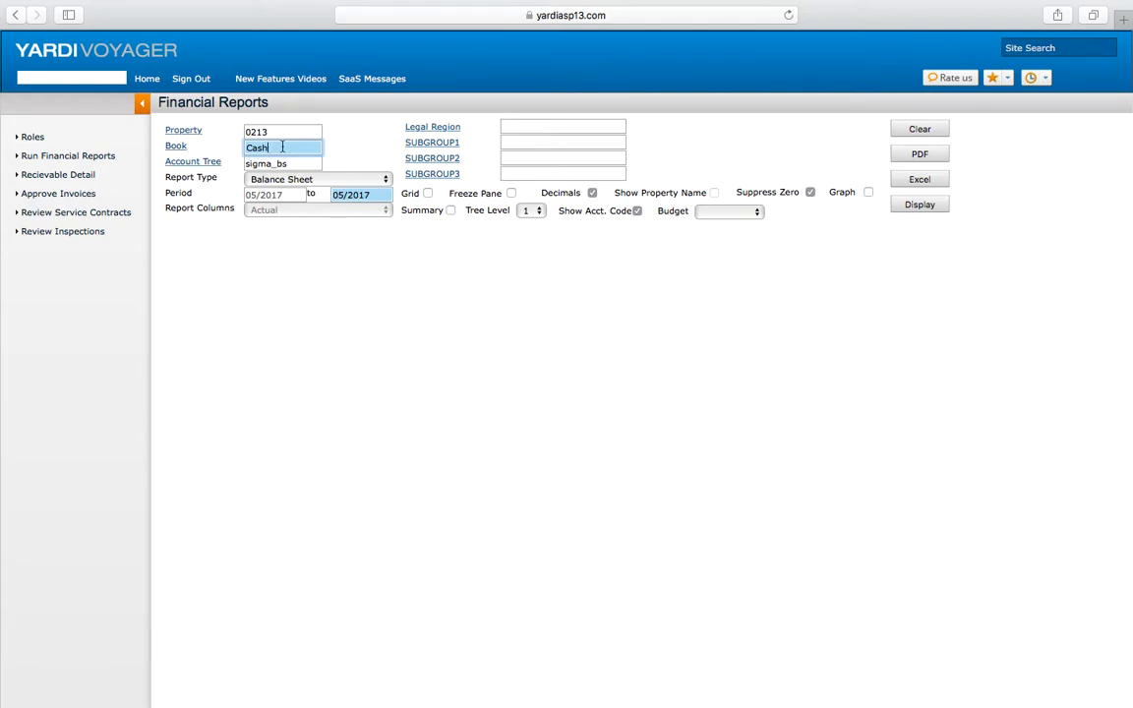
Step: Choose sigma_is as the account tree from the Account Tree lookup
{"action": "left_click", "coordinate": [201, 164]}
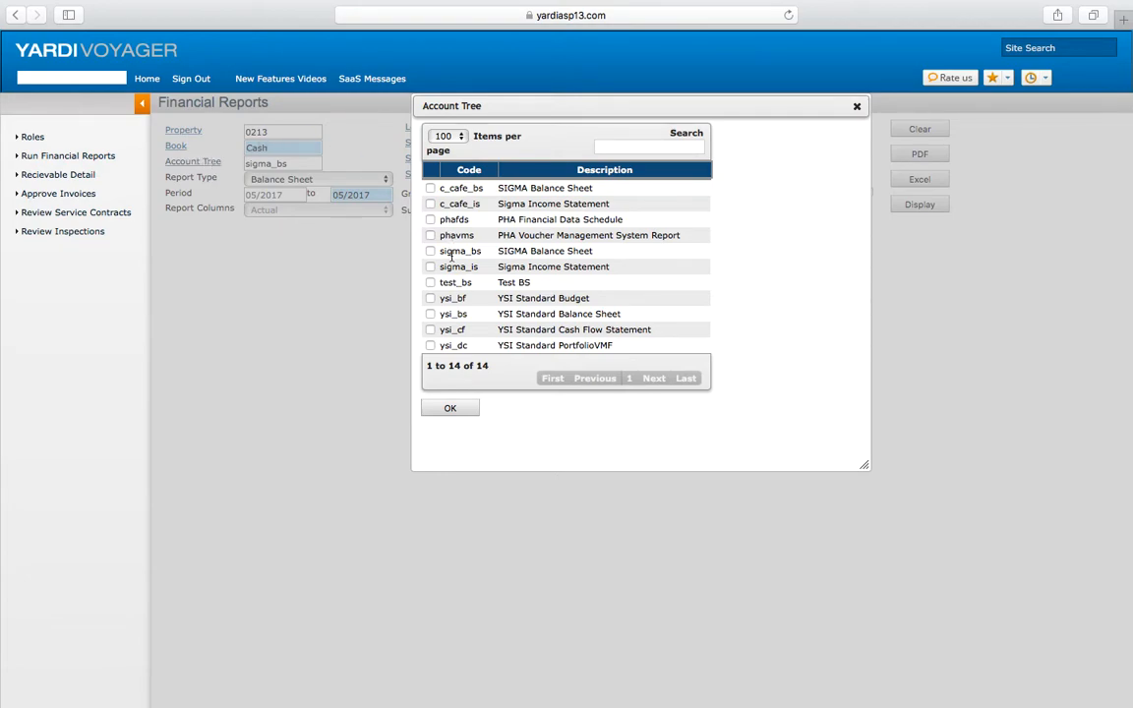
{"action": "scroll", "coordinate": [501, 278], "scroll_direction": "down", "scroll_amount": 2}
{"action": "scroll", "coordinate": [501, 278], "scroll_direction": "up", "scroll_amount": 2}
{"action": "left_click", "coordinate": [449, 408]}
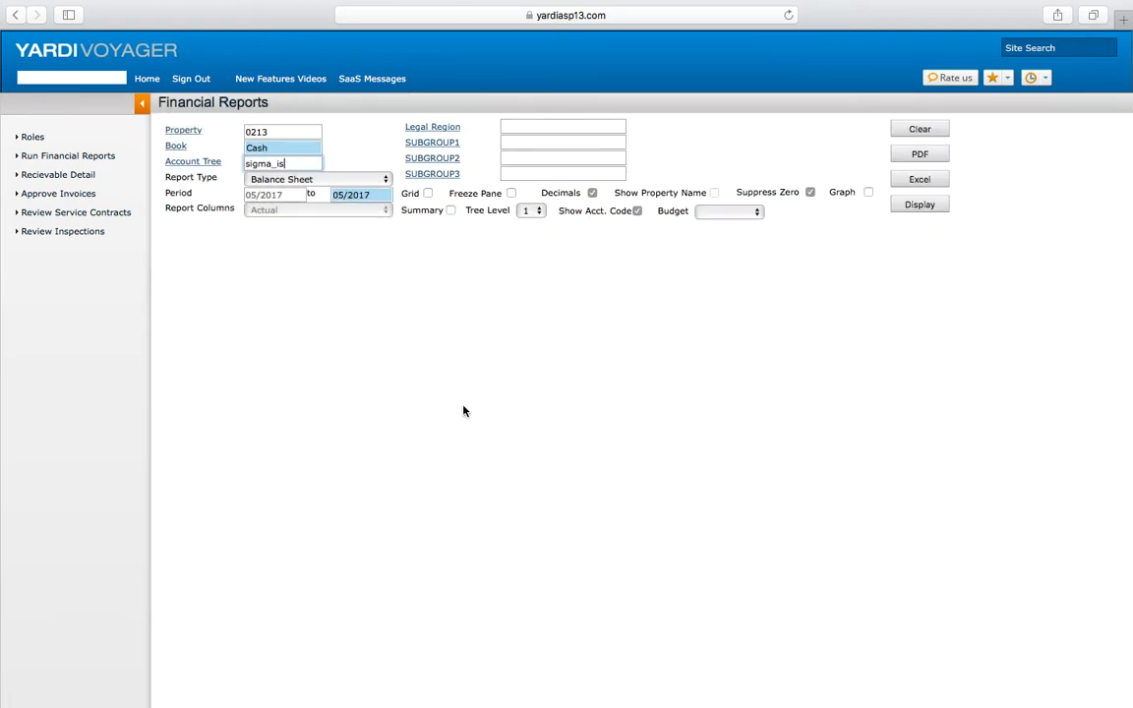
Step: Set the report type to Income Statement and display the report
{"action": "left_click", "coordinate": [333, 180]}
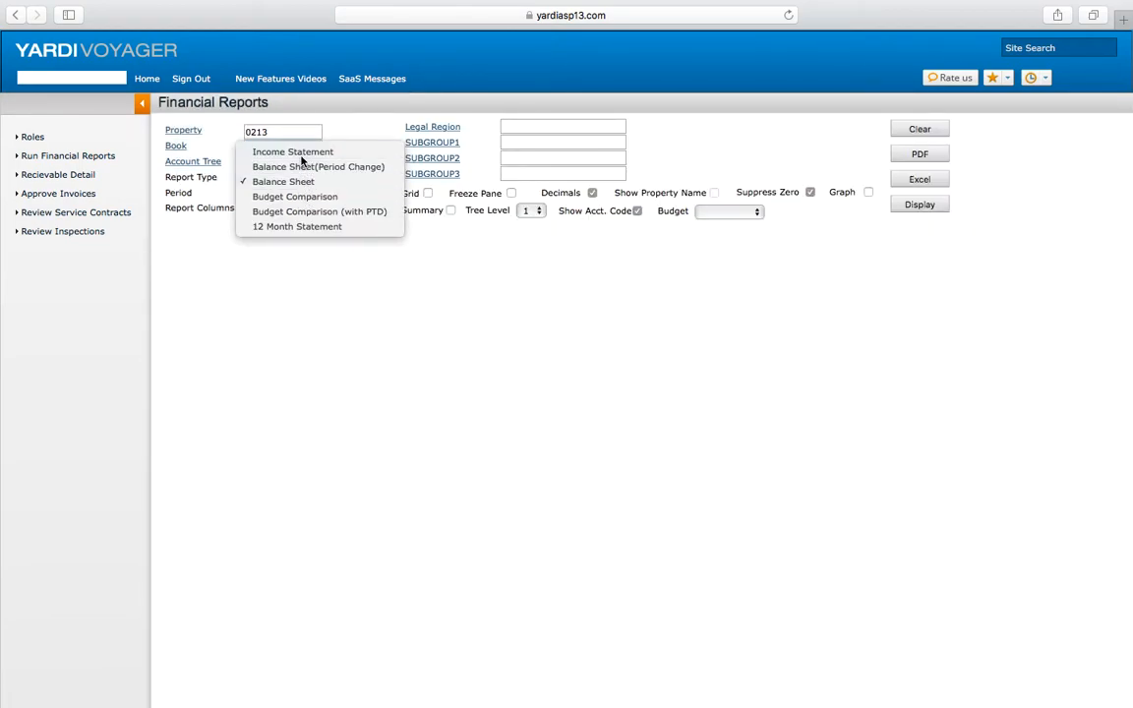
{"action": "left_click", "coordinate": [301, 228]}
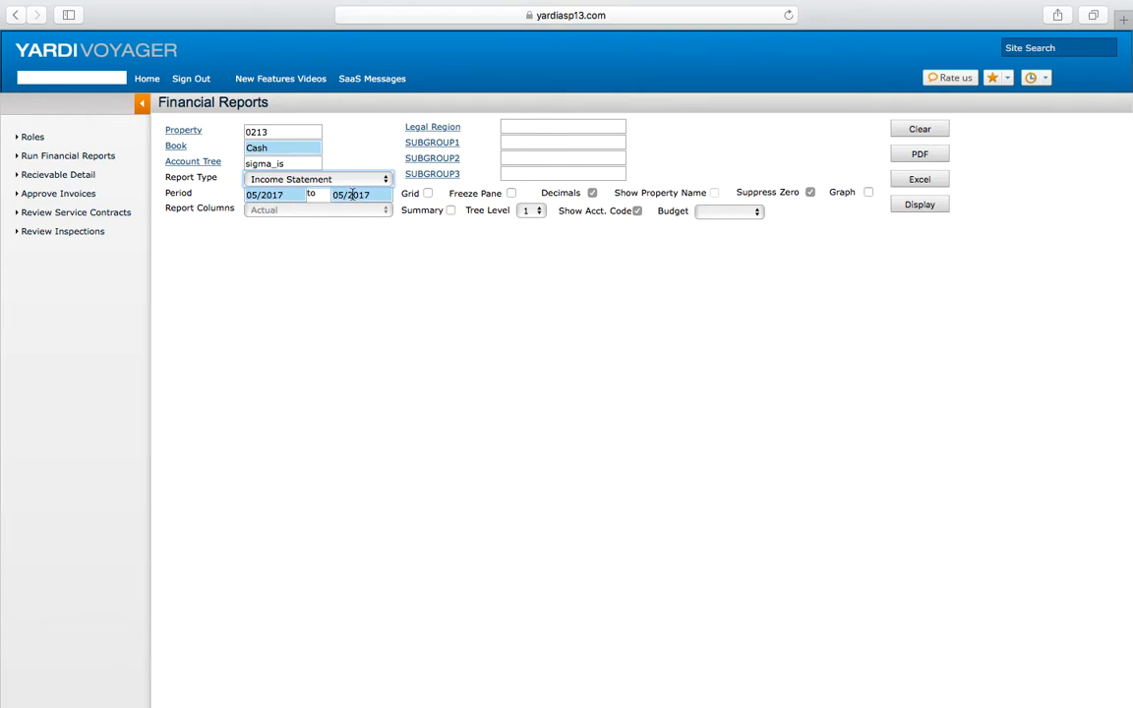
{"action": "left_click", "coordinate": [930, 207]}
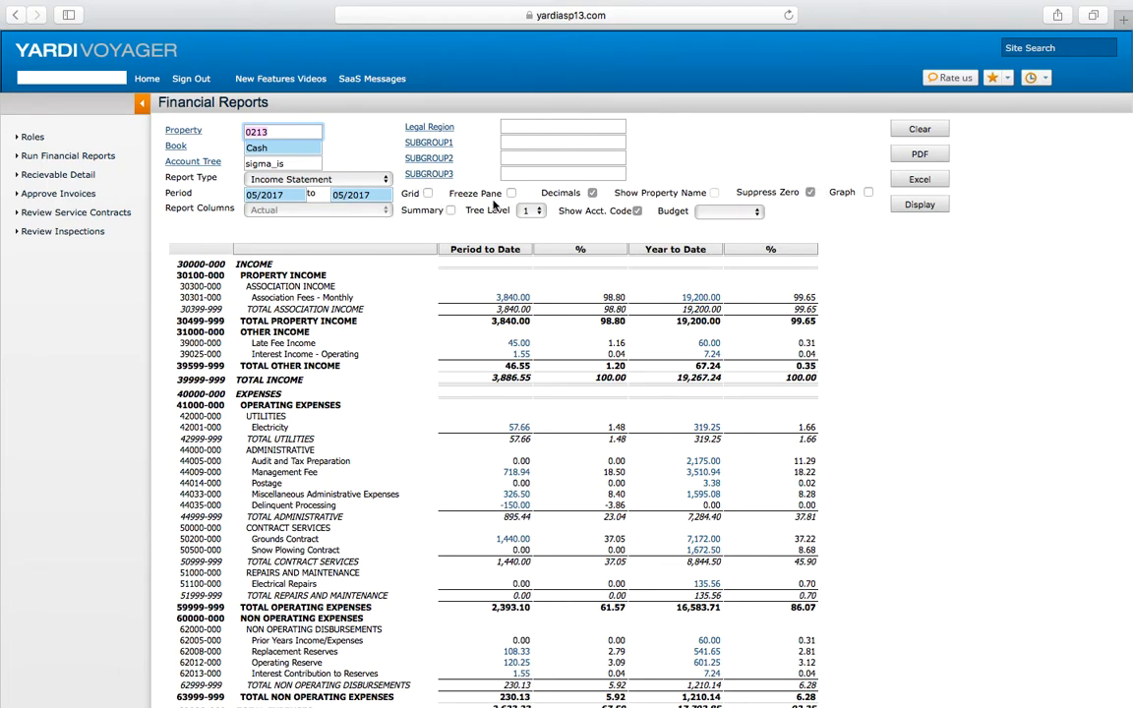
Step: Display the report with Grid enabled, then clear the Grid option
{"action": "left_click", "coordinate": [427, 194]}
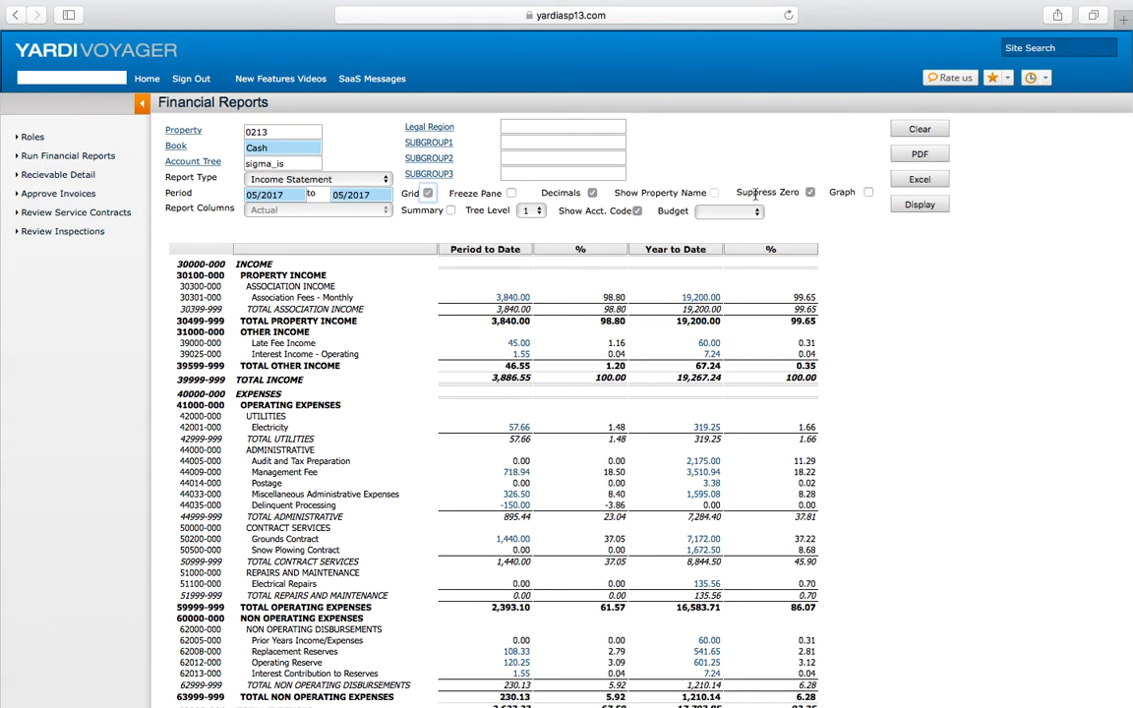
{"action": "left_click", "coordinate": [919, 205]}
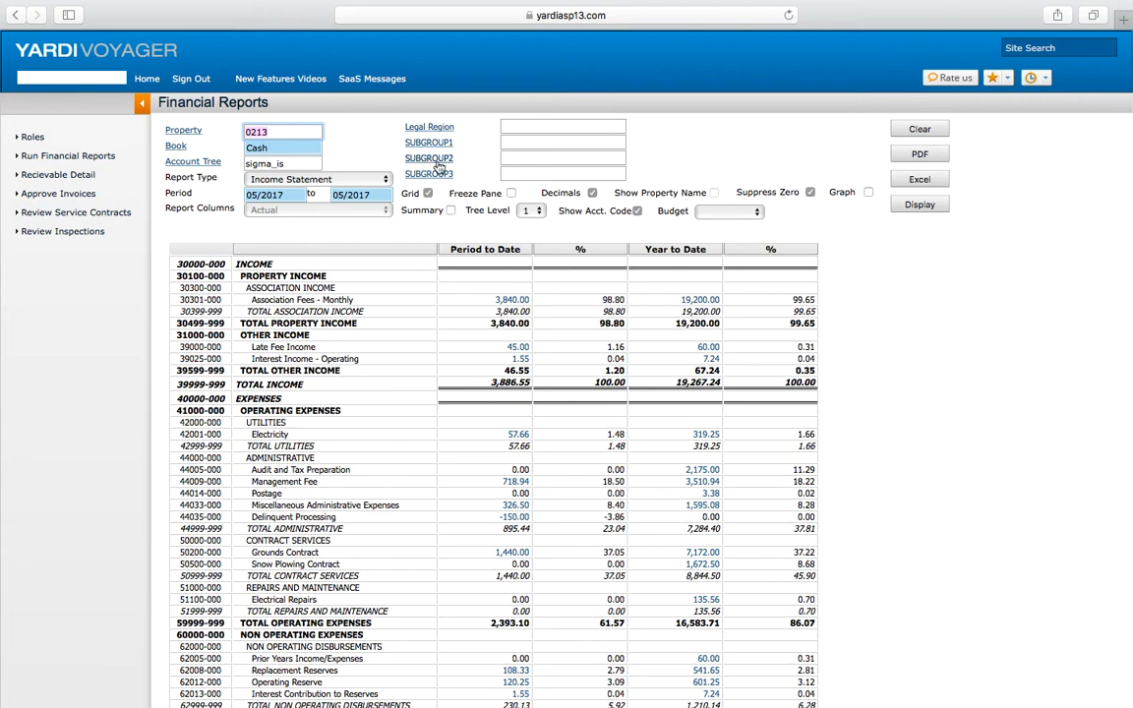
{"action": "left_click", "coordinate": [428, 194]}
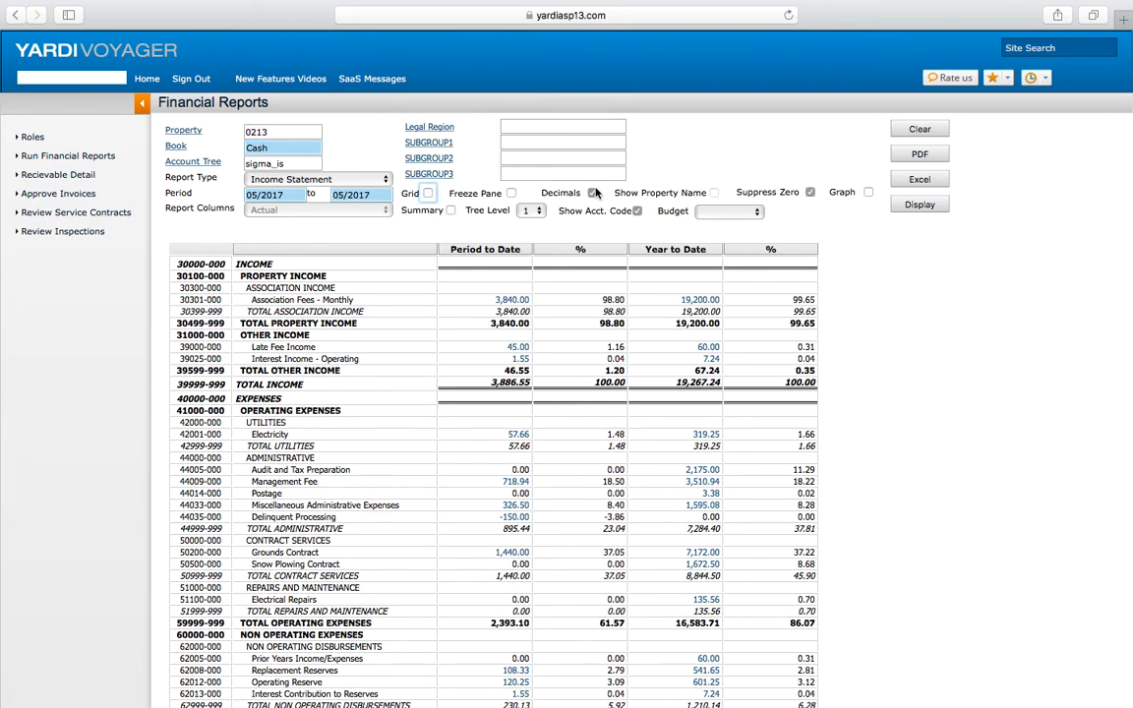
Step: Display the report without Decimals, then re-enable Decimals
{"action": "left_click", "coordinate": [593, 195]}
{"action": "scroll", "coordinate": [946, 224], "scroll_direction": "right", "scroll_amount": 2}
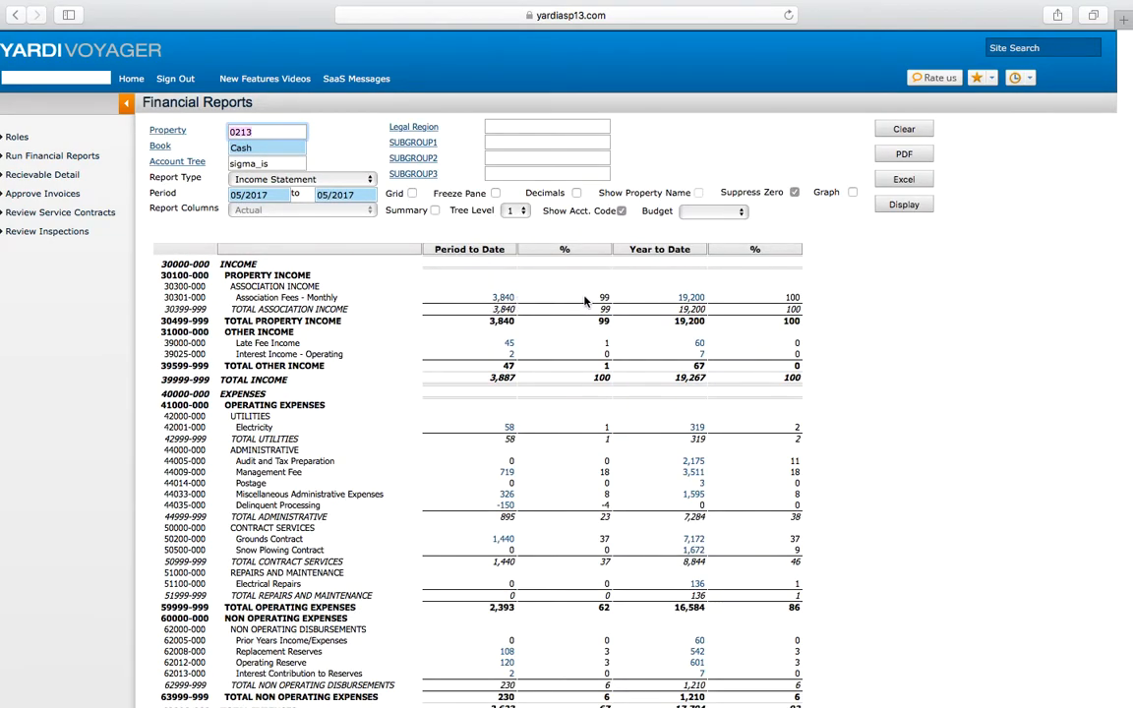
{"action": "left_click", "coordinate": [576, 193]}
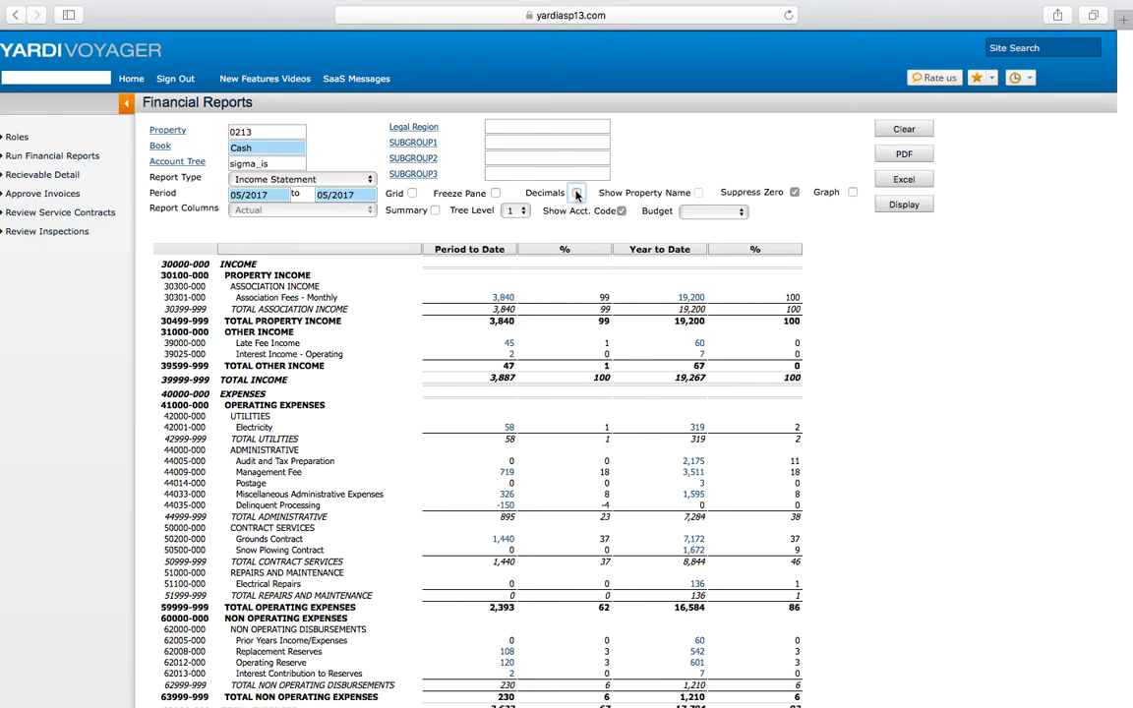
Step: Turn off Suppress Zero, display the report and scroll through the zero-balance accounts
{"action": "left_click", "coordinate": [794, 193]}
{"action": "left_click", "coordinate": [903, 205]}
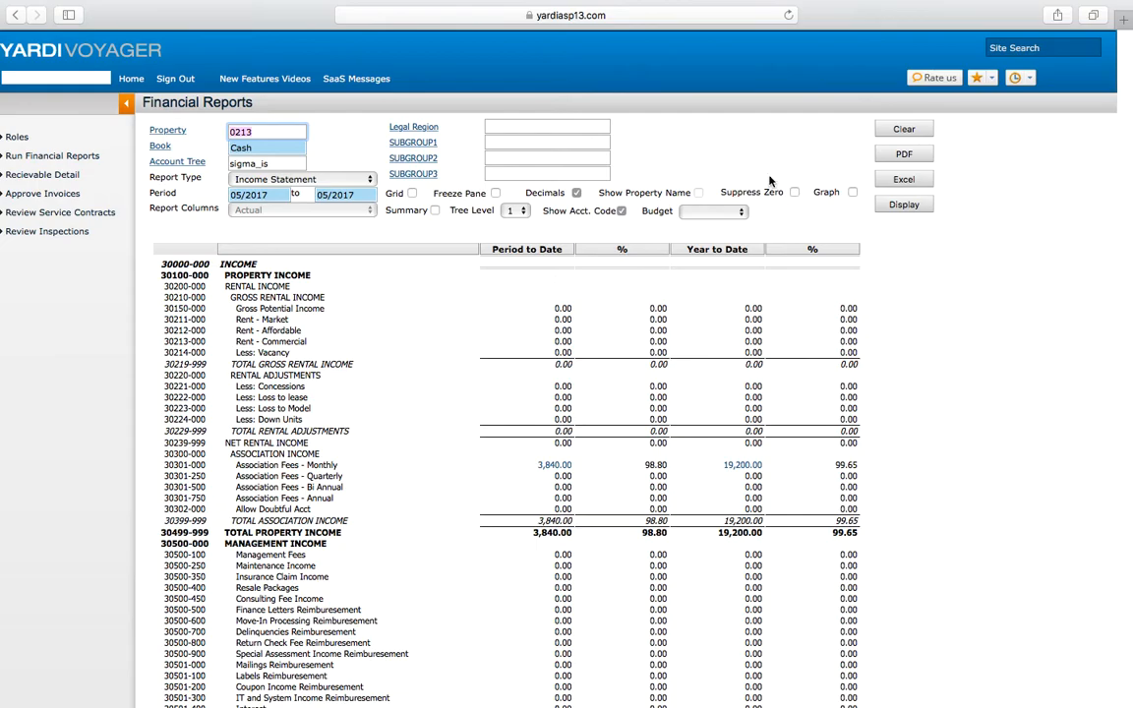
{"action": "scroll", "coordinate": [486, 339], "scroll_direction": "down", "scroll_amount": 10}
{"action": "scroll", "coordinate": [483, 332], "scroll_direction": "down", "scroll_amount": 20}
{"action": "scroll", "coordinate": [484, 332], "scroll_direction": "down", "scroll_amount": 15}
{"action": "scroll", "coordinate": [486, 327], "scroll_direction": "up", "scroll_amount": 12}
{"action": "scroll", "coordinate": [486, 327], "scroll_direction": "up", "scroll_amount": 20}
Step: Re-enable Suppress Zero and redisplay the income statement
{"action": "left_click", "coordinate": [793, 192]}
{"action": "left_click", "coordinate": [917, 209]}
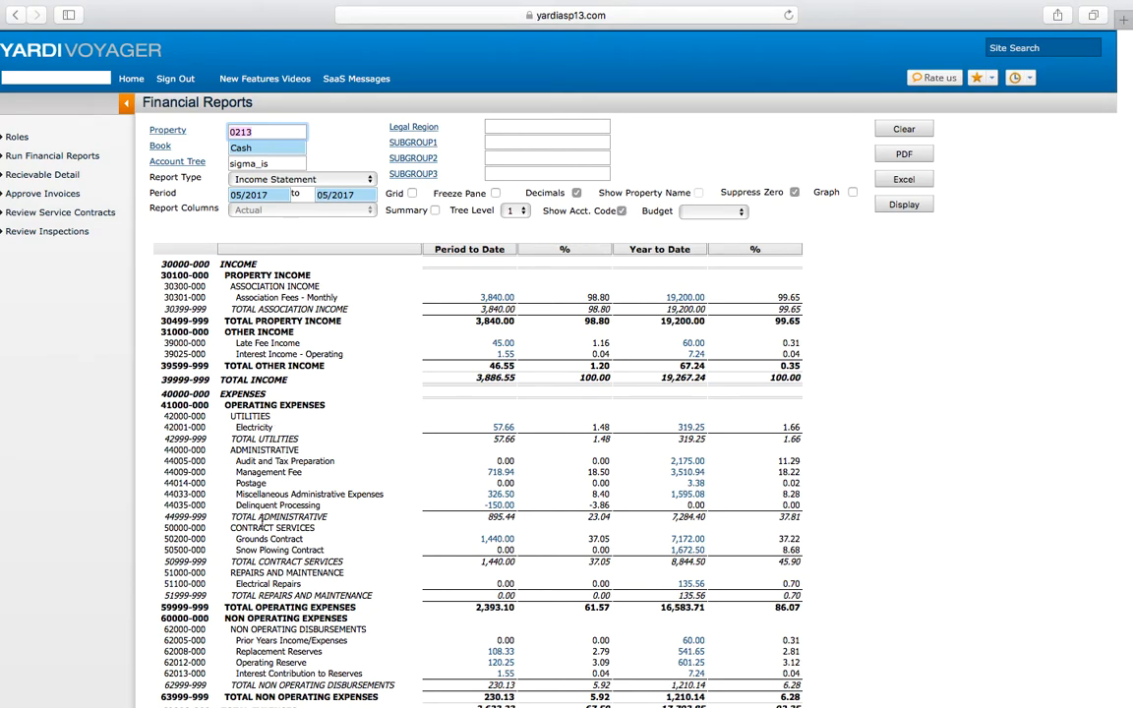
Step: Enable Summary, set Tree Level to 3 and display the report
{"action": "left_click", "coordinate": [435, 210]}
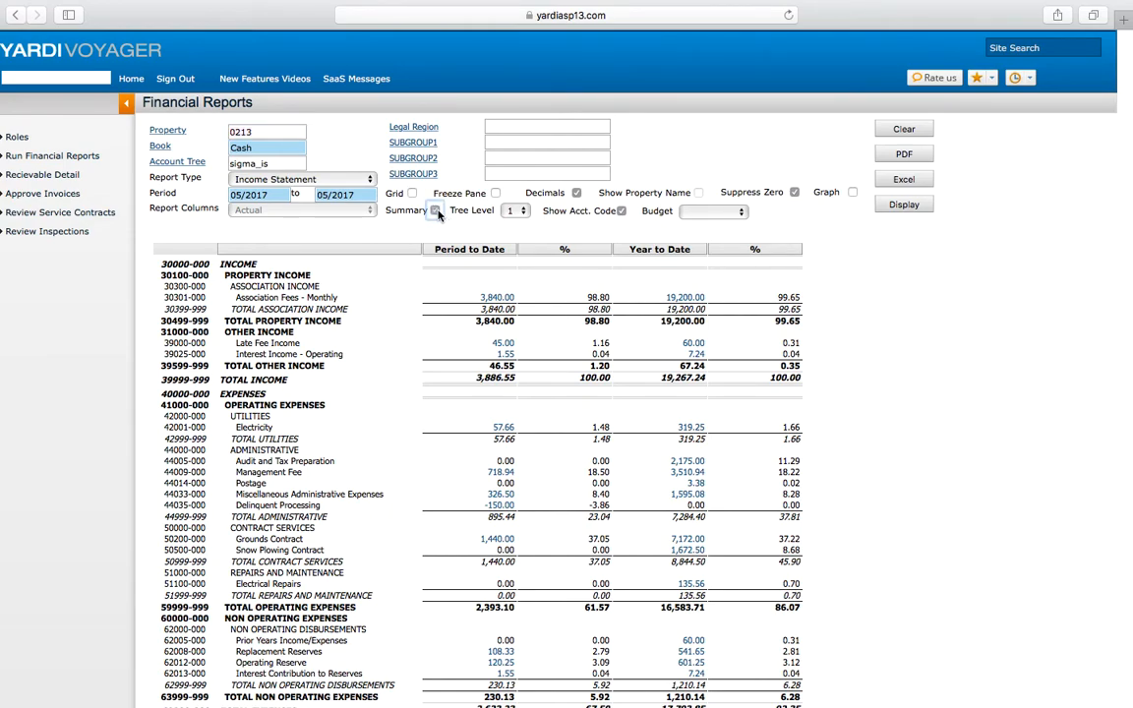
{"action": "left_click", "coordinate": [510, 211]}
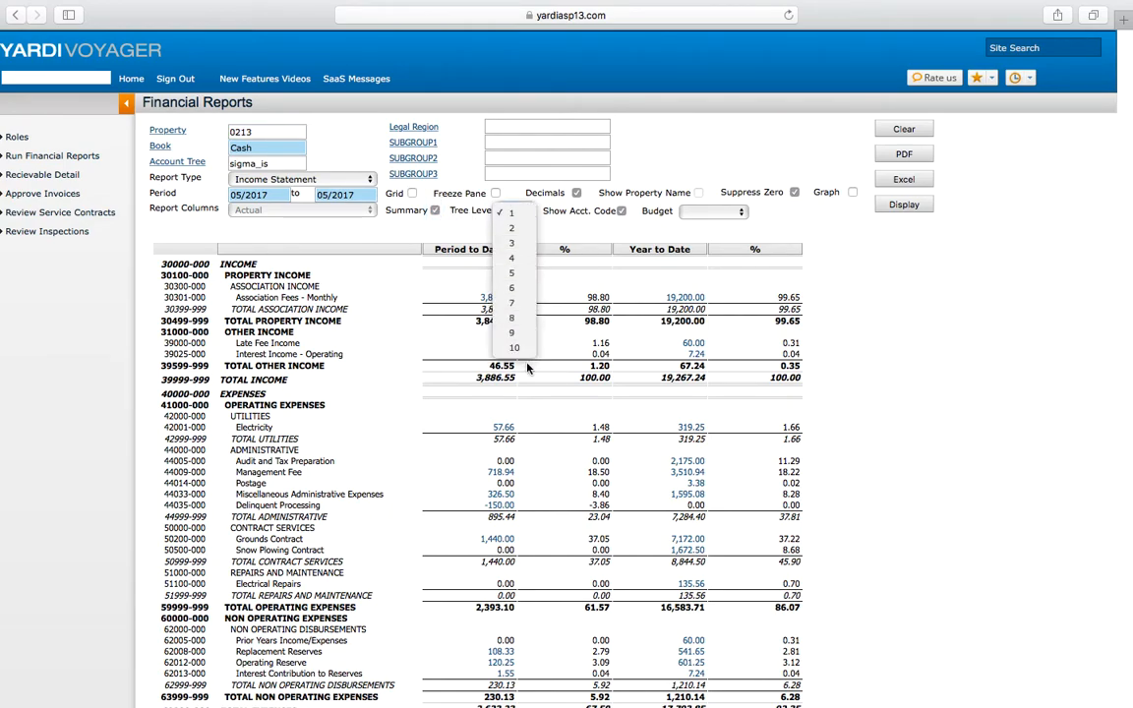
{"action": "left_click", "coordinate": [512, 242]}
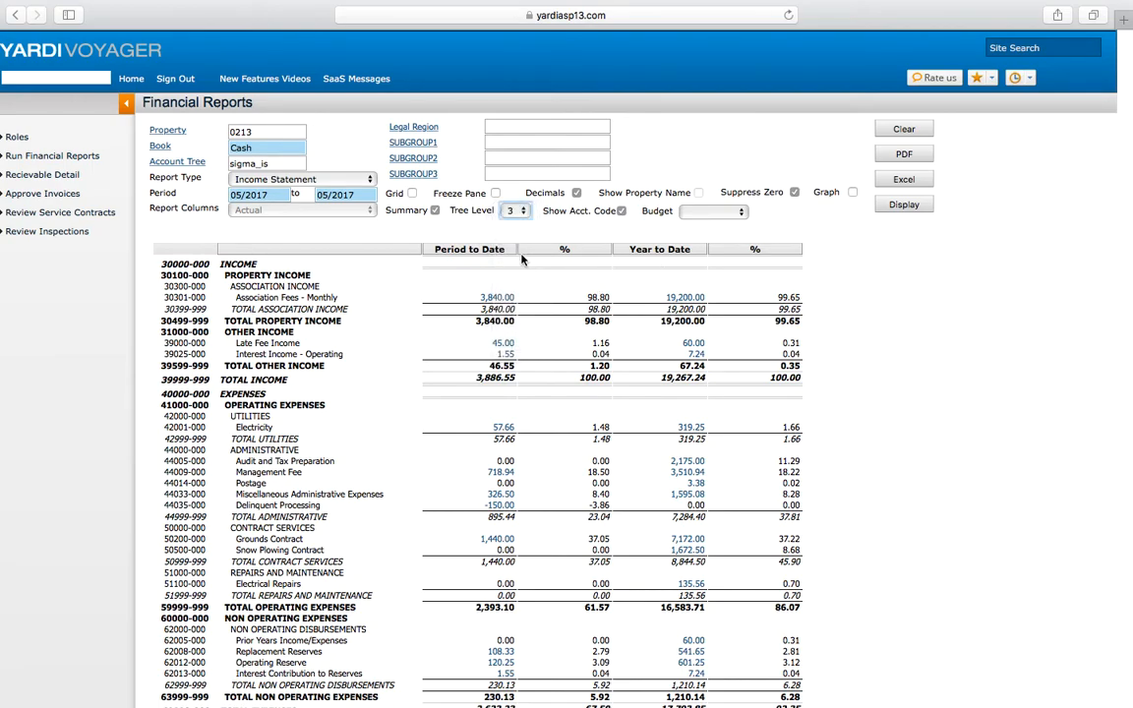
{"action": "left_click", "coordinate": [922, 206]}
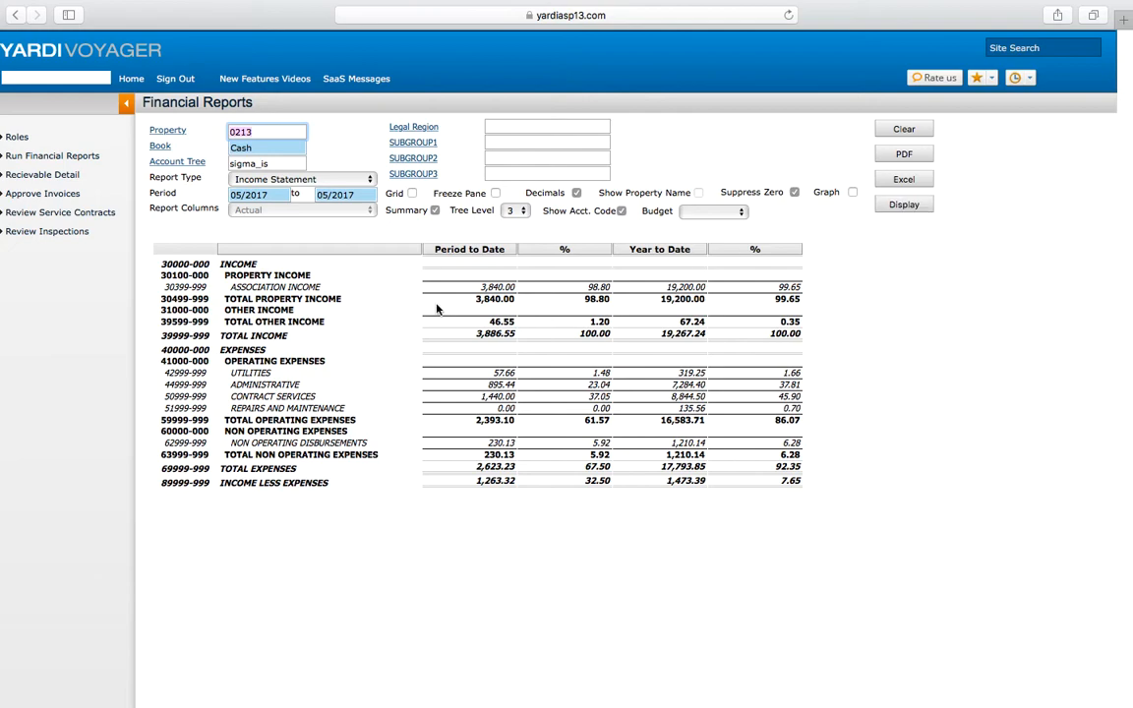
Step: Set Tree Level to 2 and redisplay the report
{"action": "left_click", "coordinate": [515, 210]}
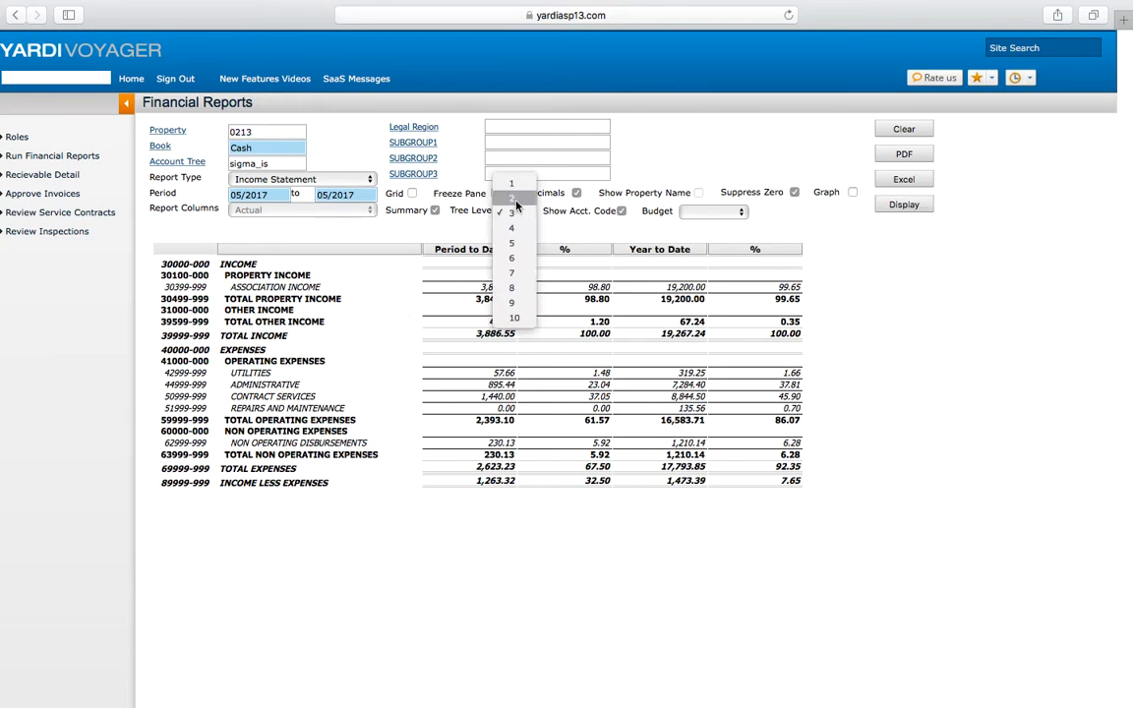
{"action": "left_click", "coordinate": [515, 199]}
{"action": "left_click", "coordinate": [919, 211]}
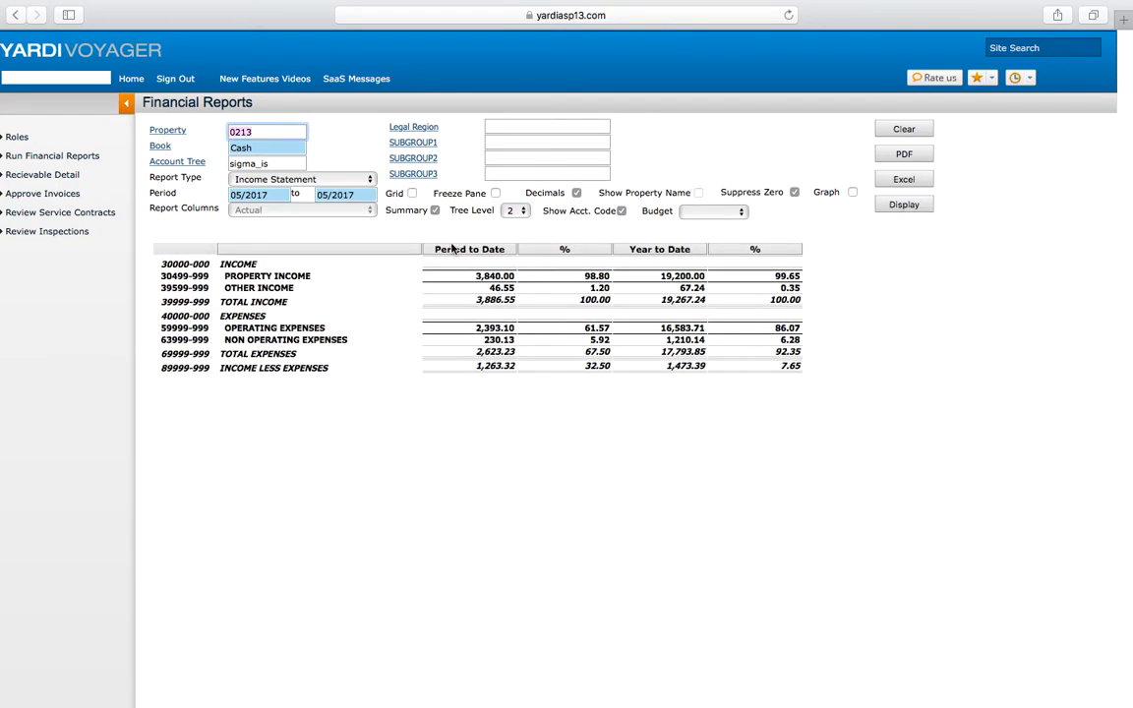
Step: Set Tree Level to 1 and redisplay the report
{"action": "left_click", "coordinate": [510, 212]}
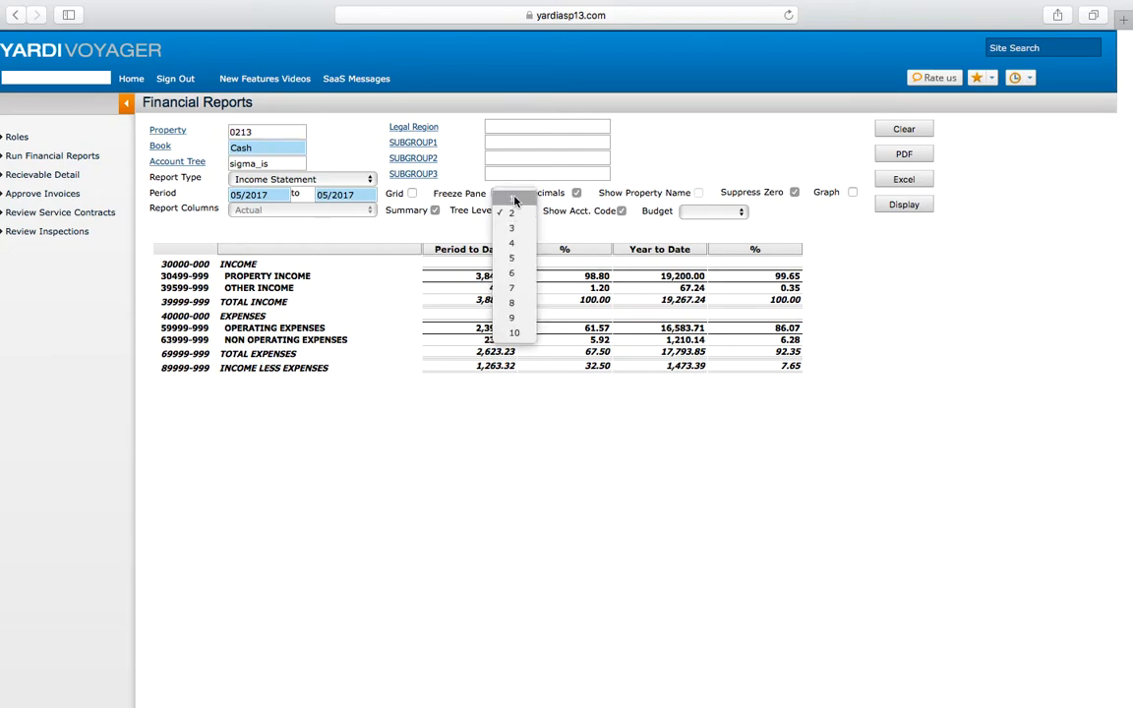
{"action": "left_click", "coordinate": [515, 200]}
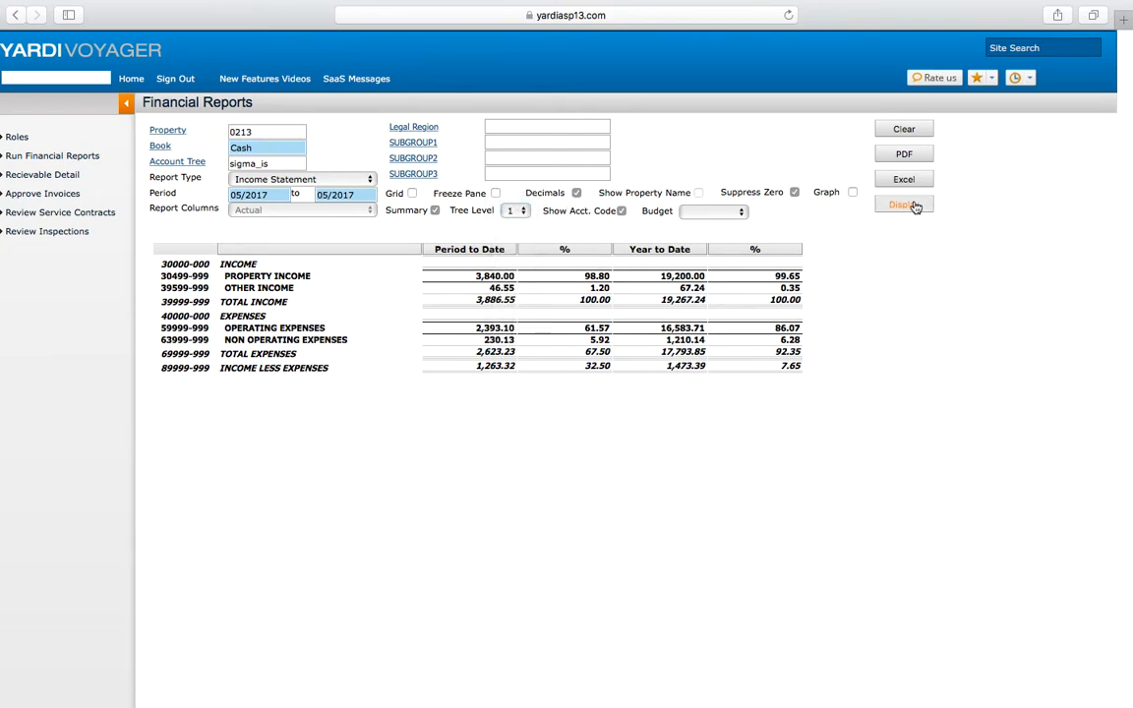
{"action": "left_click", "coordinate": [903, 205]}
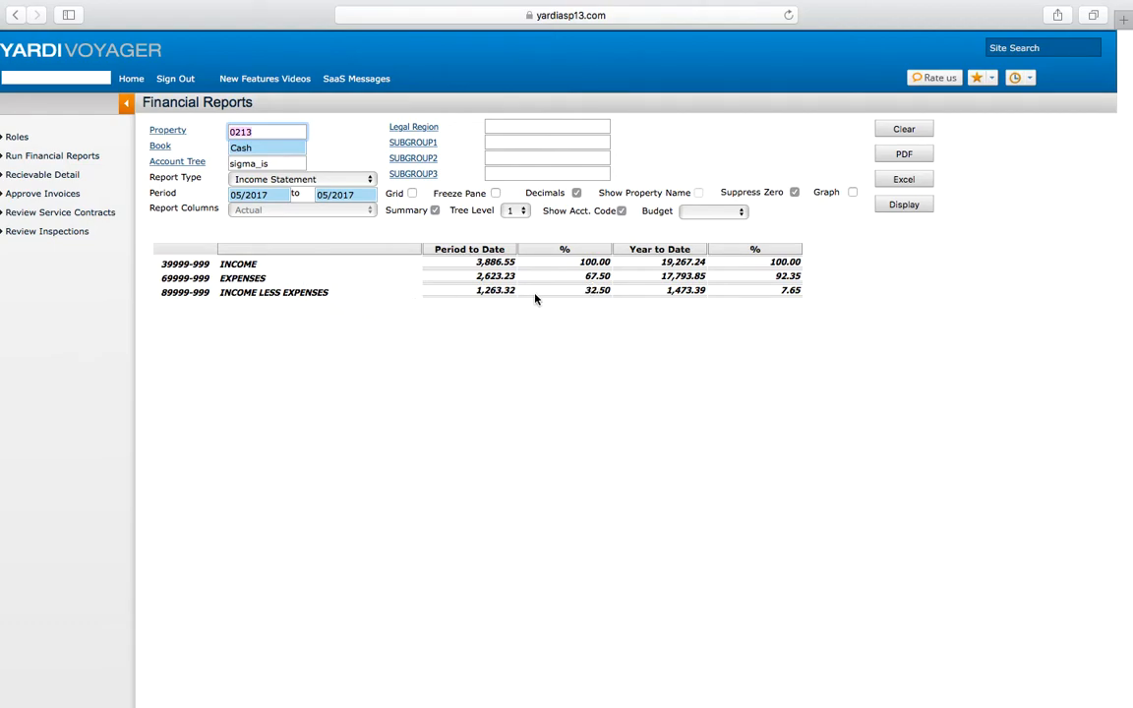
Step: Clear the Summary option and redisplay the detailed income statement
{"action": "left_click", "coordinate": [435, 211]}
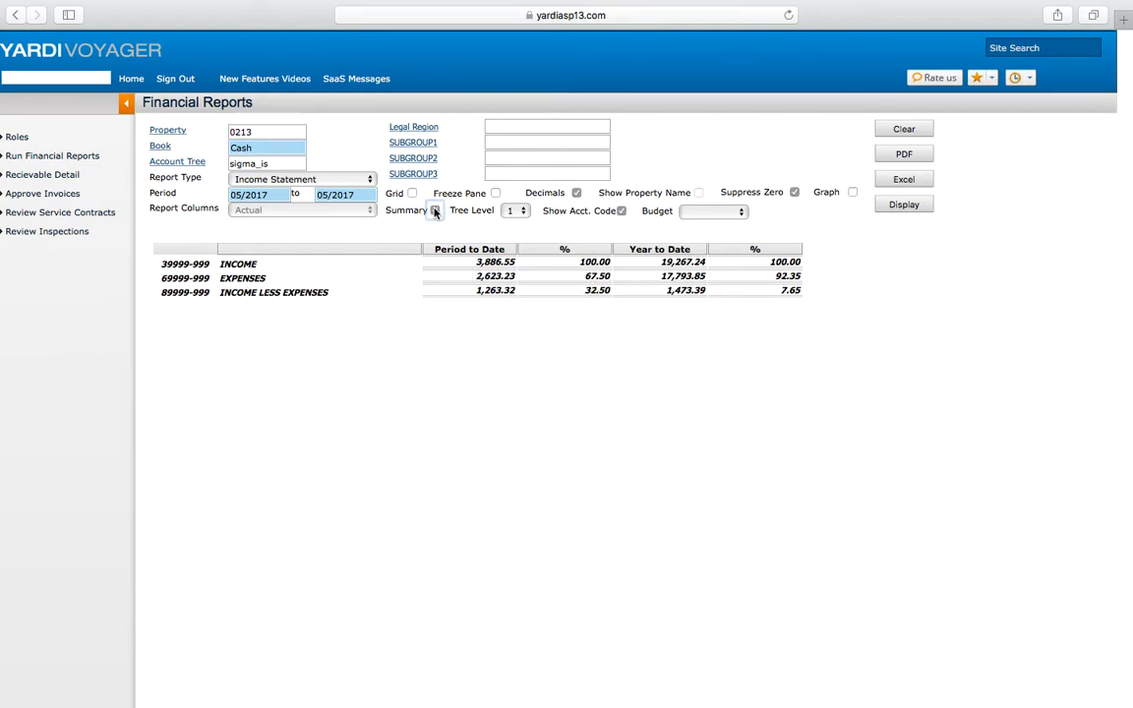
{"action": "left_click", "coordinate": [893, 208]}
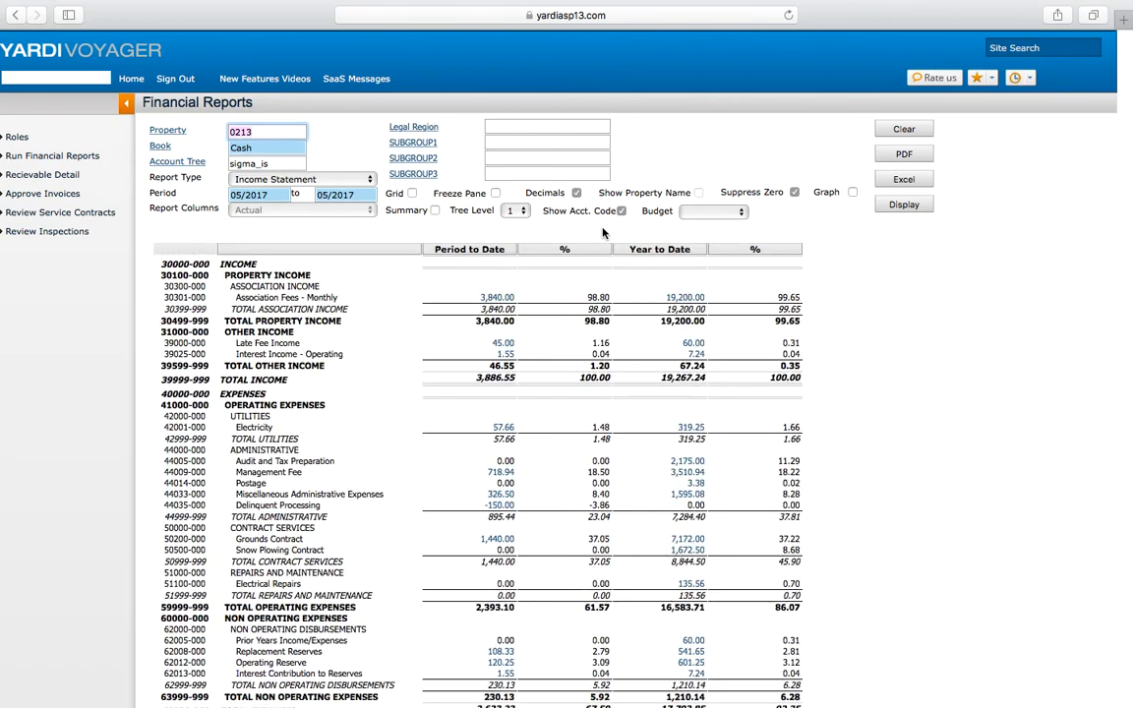
Step: Uncheck Show Acct. Code and redisplay the income statement without account codes
{"action": "scroll", "coordinate": [442, 425], "scroll_direction": "down", "scroll_amount": 1}
{"action": "scroll", "coordinate": [442, 425], "scroll_direction": "up", "scroll_amount": 1}
{"action": "scroll", "coordinate": [442, 424], "scroll_direction": "down", "scroll_amount": 1}
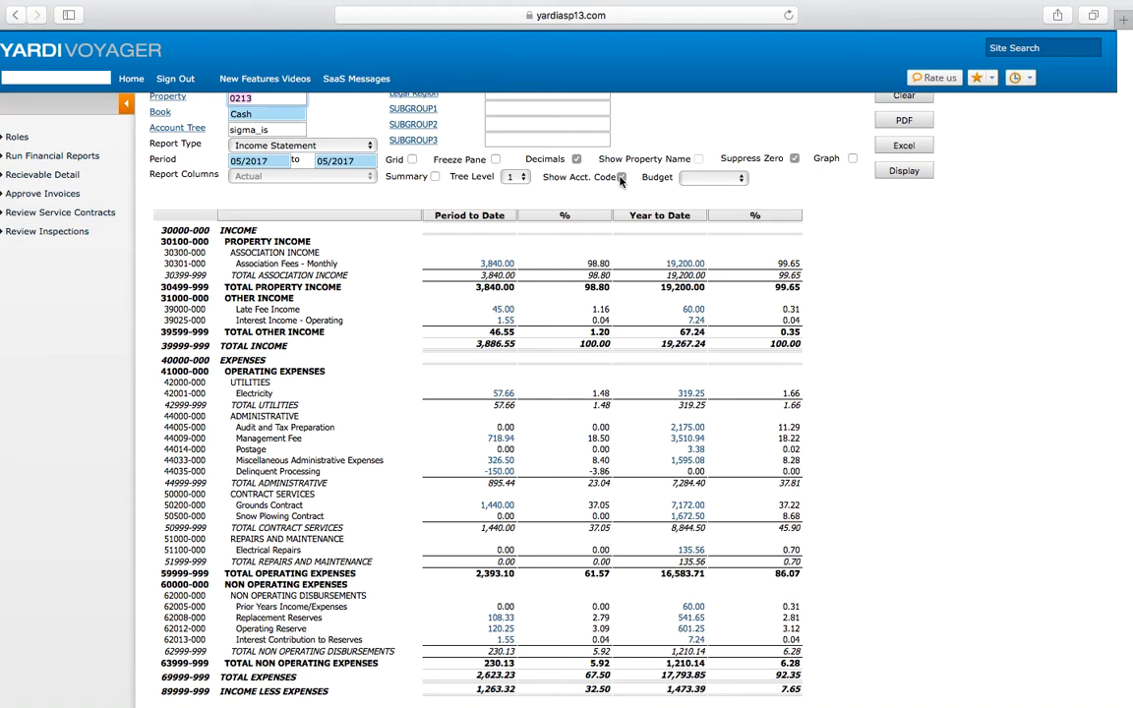
{"action": "left_click", "coordinate": [901, 171]}
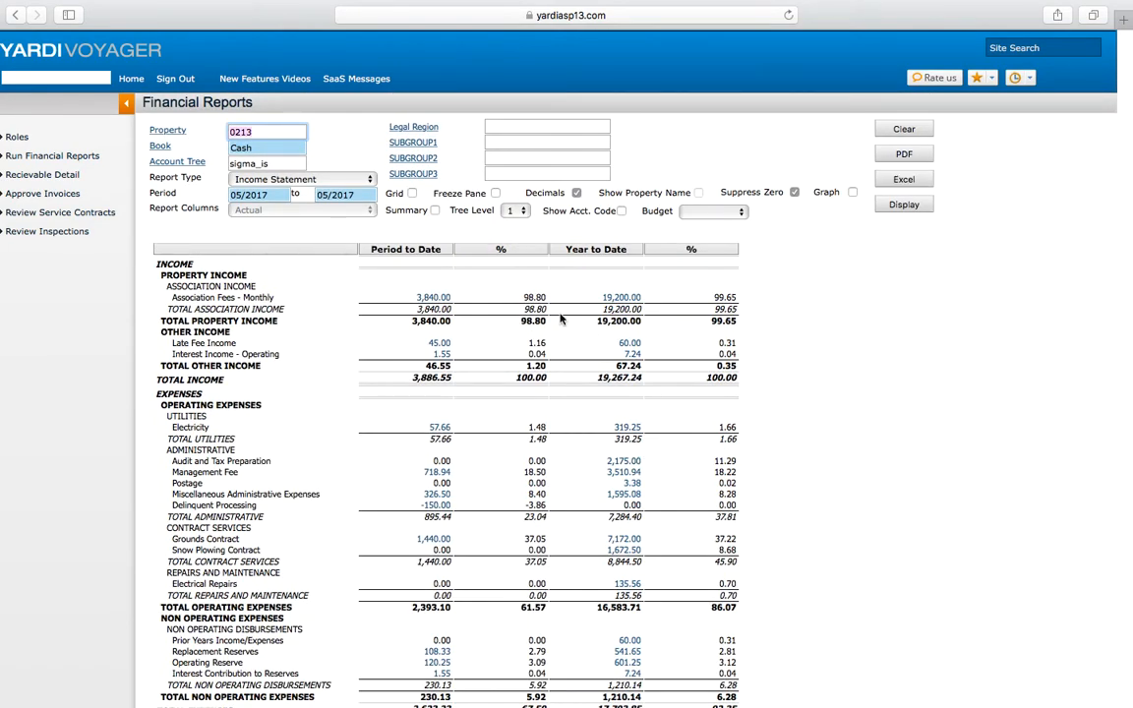
Step: Turn Show Acct. Code back on and redisplay the income statement with account codes
{"action": "left_click", "coordinate": [621, 211]}
{"action": "left_click", "coordinate": [880, 209]}
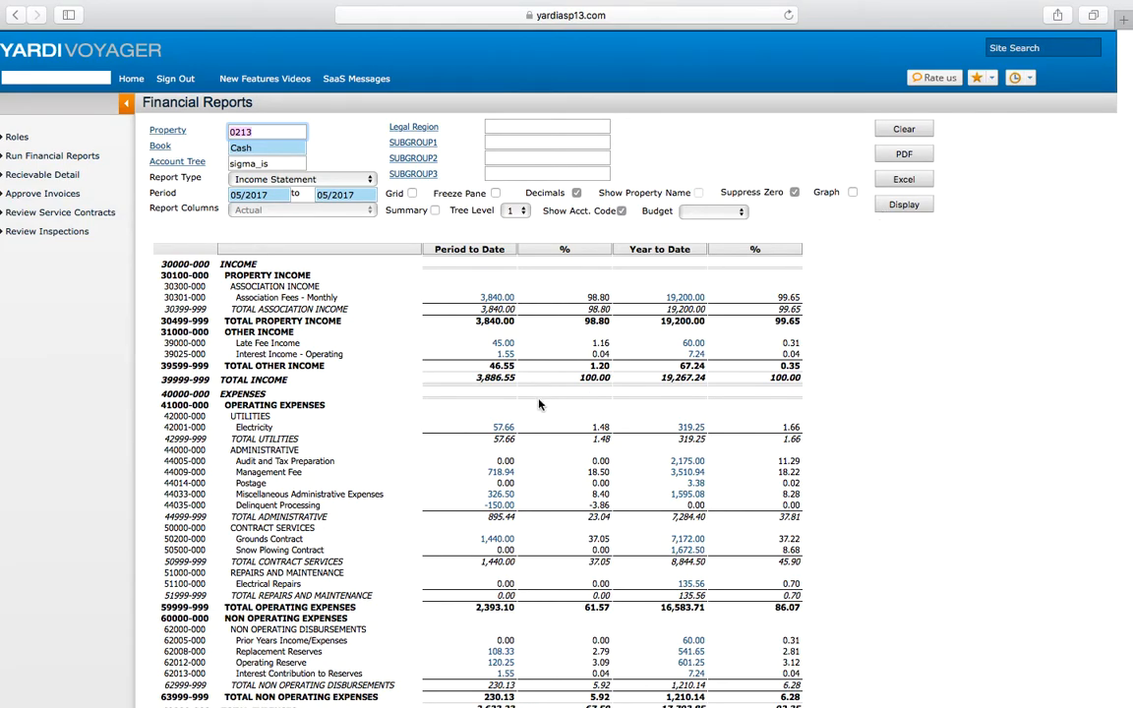
{"action": "scroll", "coordinate": [538, 404], "scroll_direction": "down", "scroll_amount": 1}
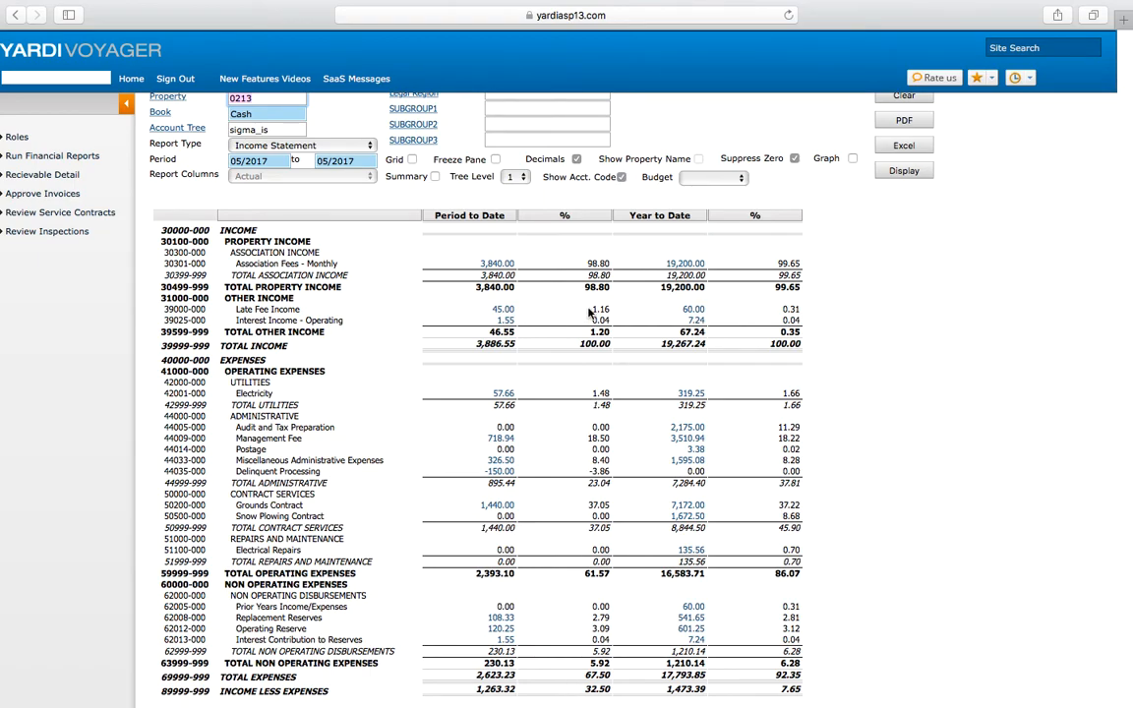
Step: Switch the report type to Budget Comparison, display it, and review its budget and variance columns
{"action": "left_click", "coordinate": [317, 147]}
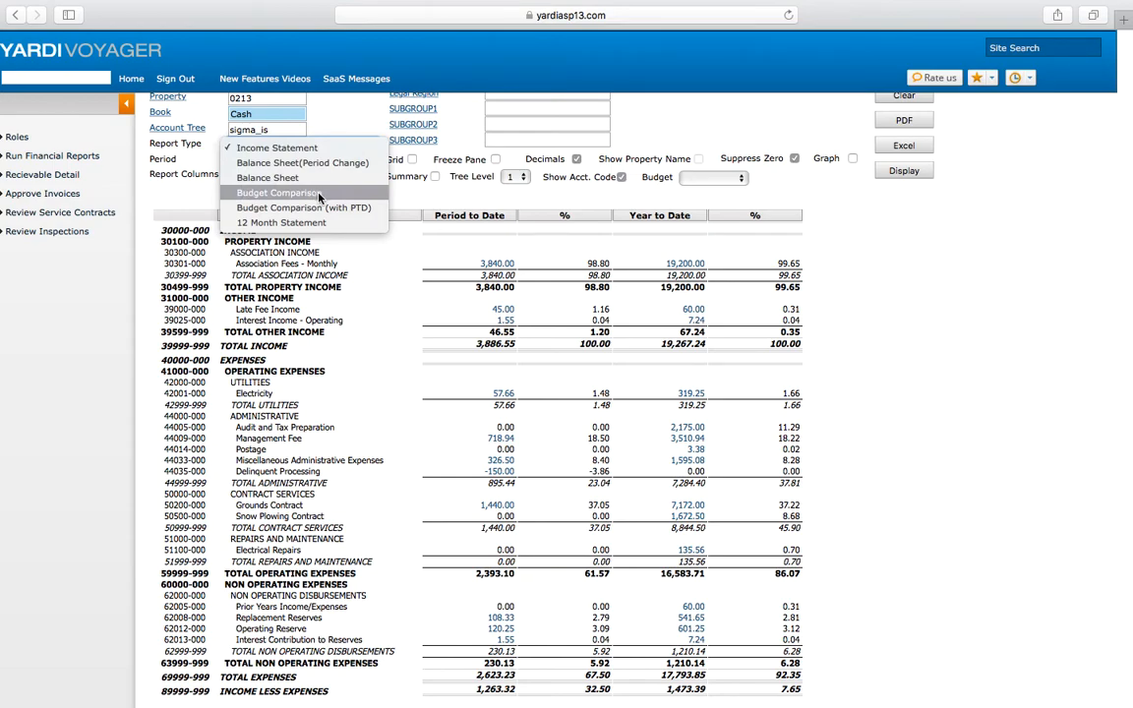
{"action": "left_click", "coordinate": [318, 194]}
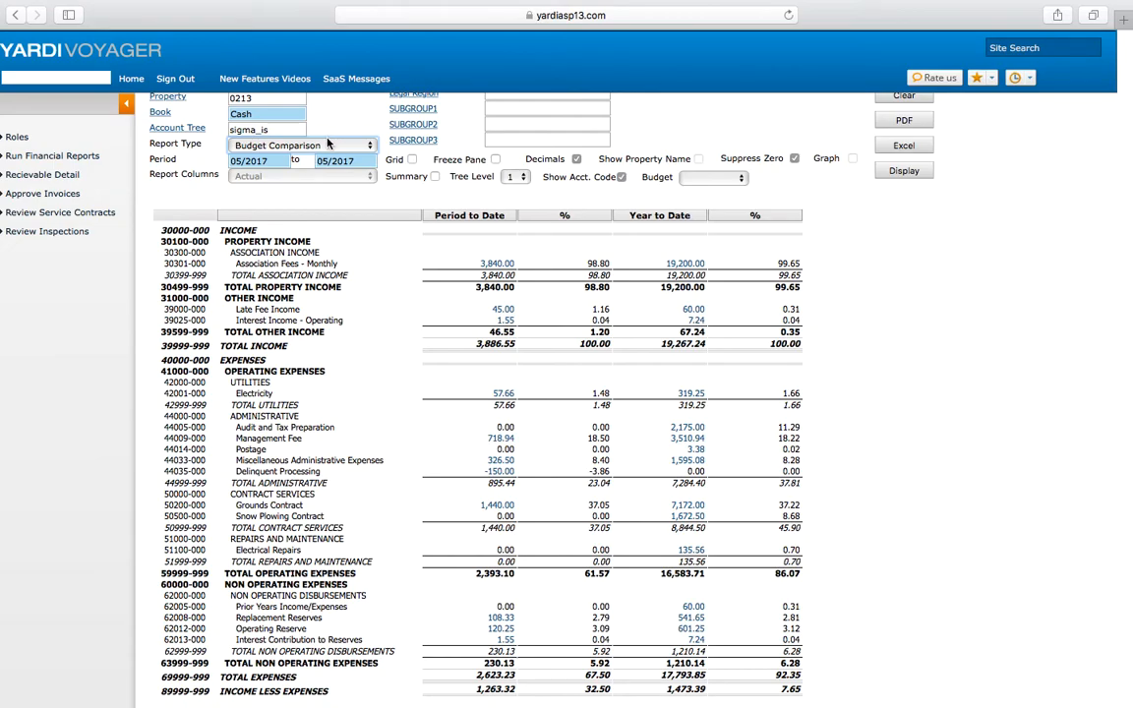
{"action": "scroll", "coordinate": [331, 147], "scroll_direction": "up", "scroll_amount": 1}
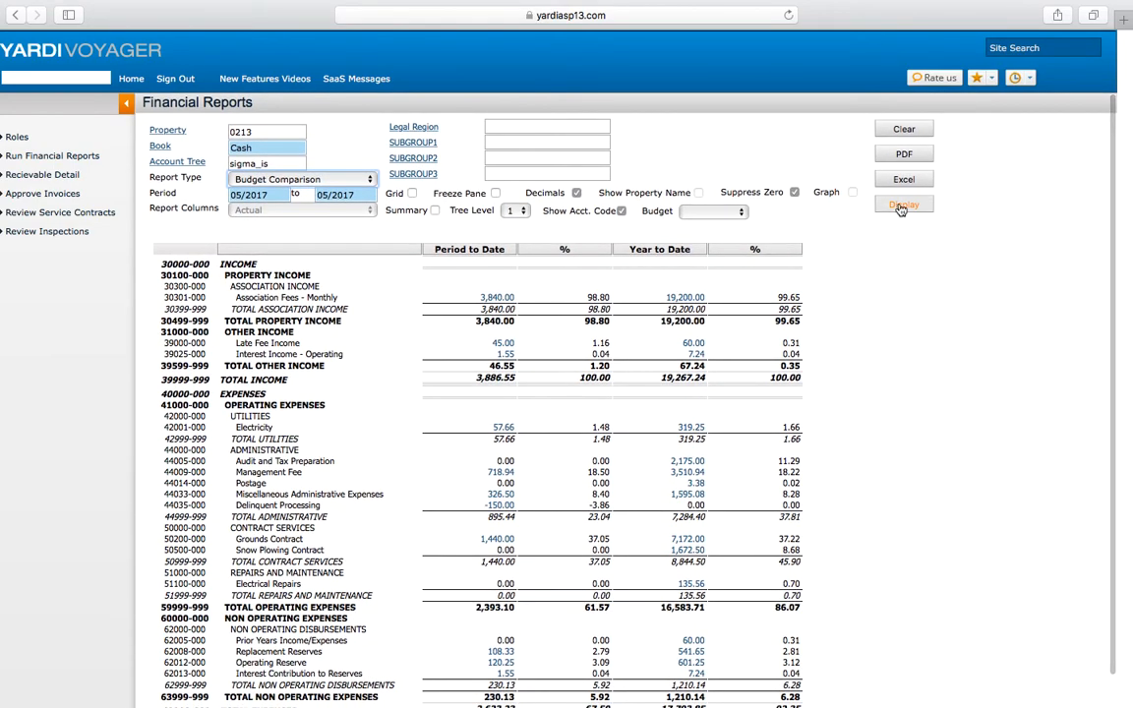
{"action": "left_click", "coordinate": [901, 208]}
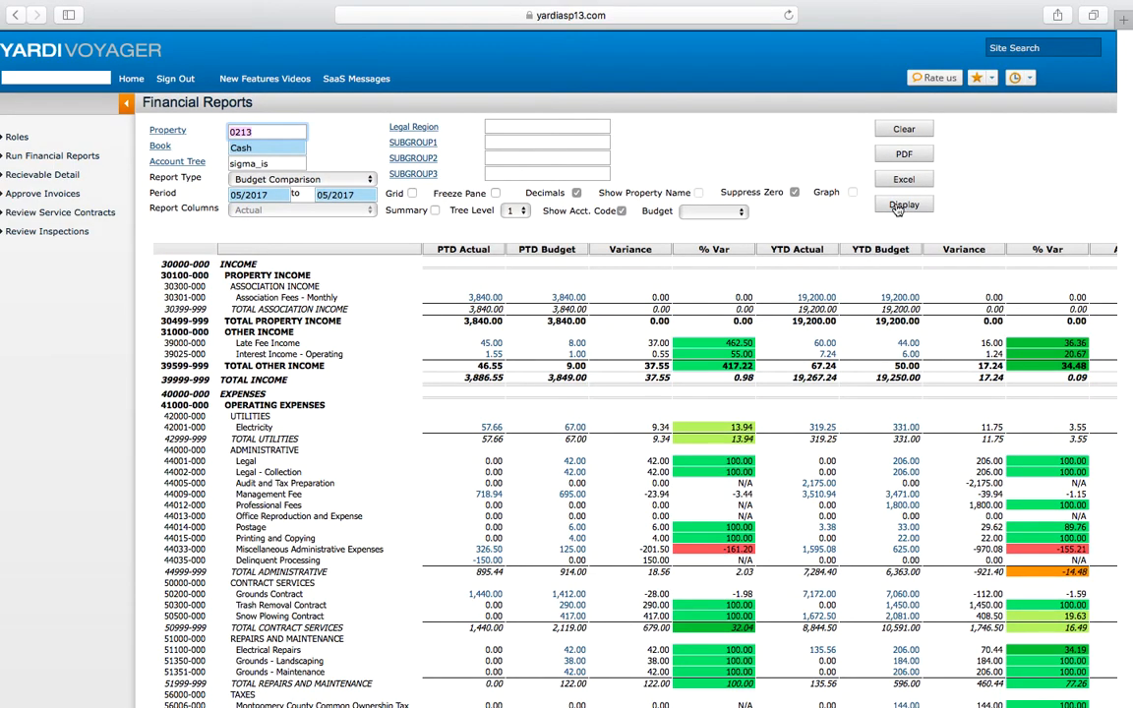
{"action": "scroll", "coordinate": [576, 293], "scroll_direction": "right", "scroll_amount": 2}
{"action": "scroll", "coordinate": [637, 325], "scroll_direction": "left", "scroll_amount": 2}
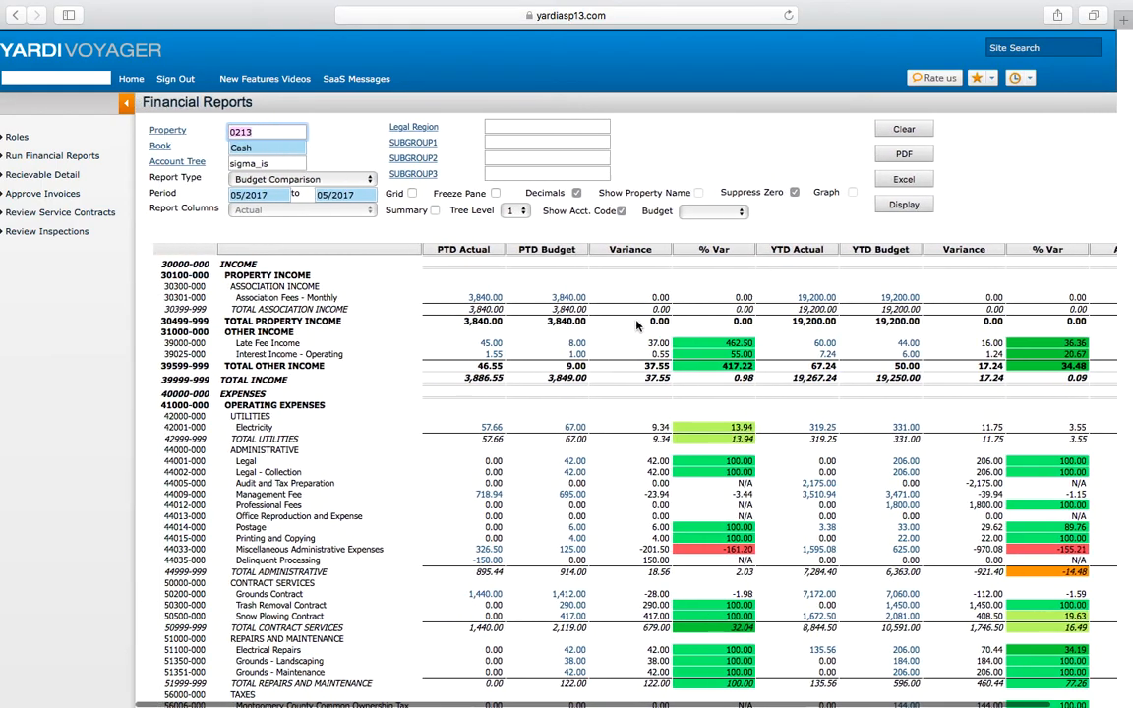
{"action": "scroll", "coordinate": [637, 325], "scroll_direction": "right", "scroll_amount": 2}
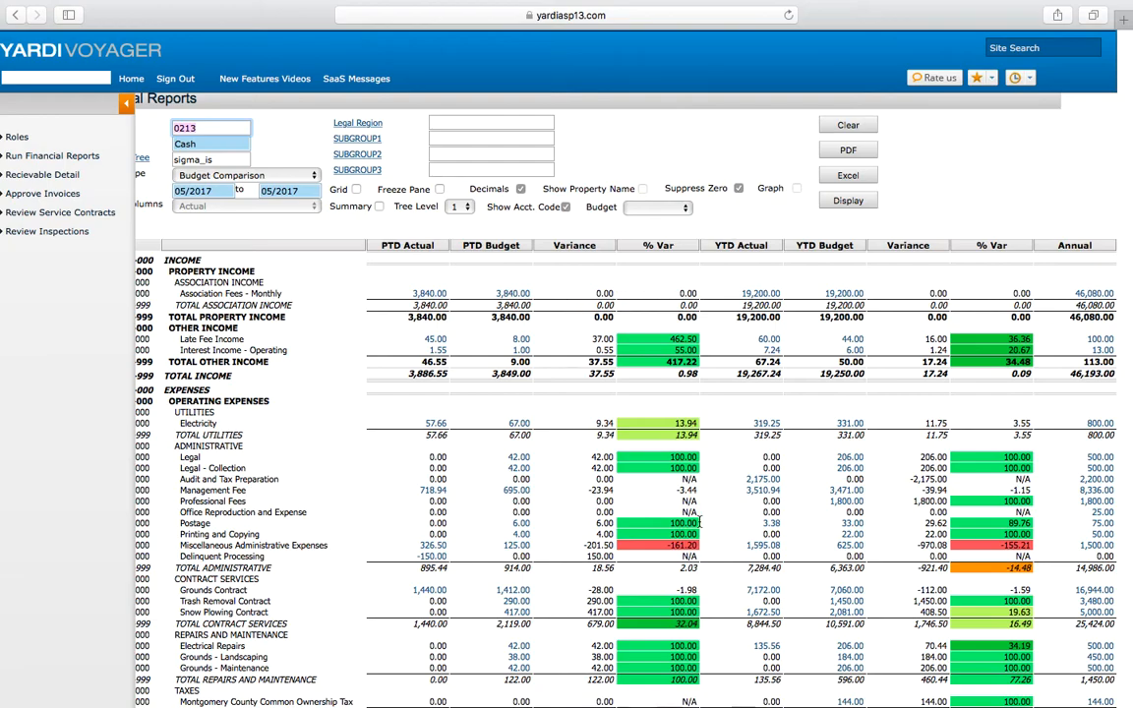
{"action": "scroll", "coordinate": [699, 518], "scroll_direction": "down", "scroll_amount": 5}
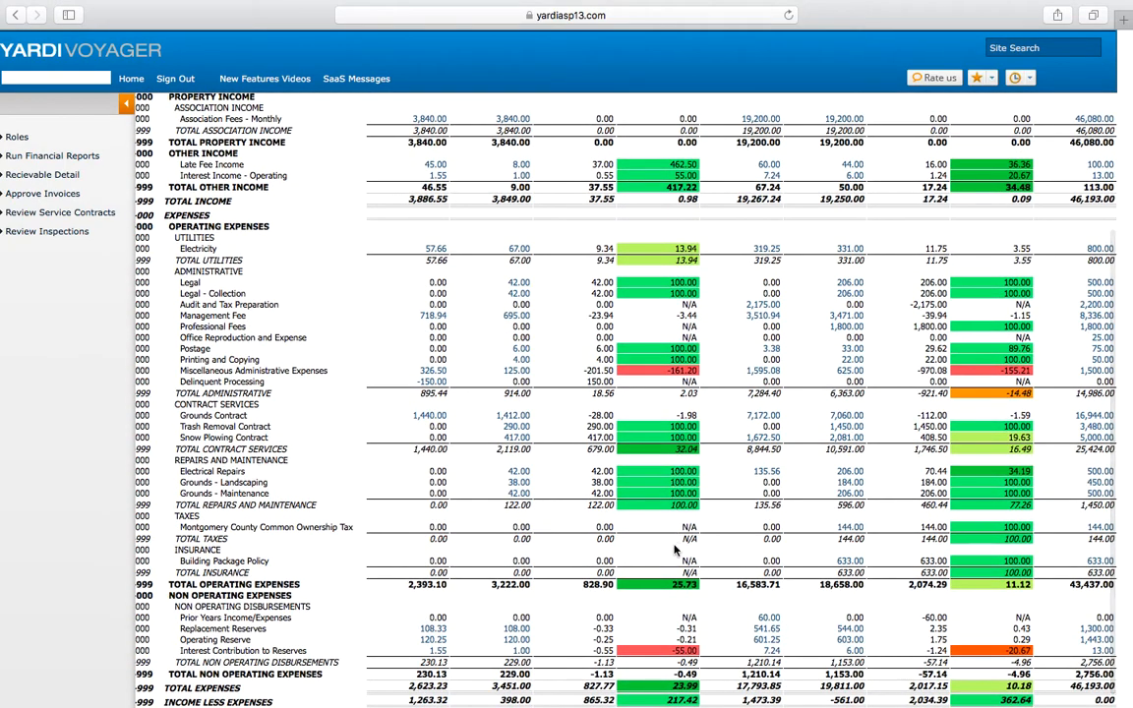
{"action": "scroll", "coordinate": [675, 641], "scroll_direction": "up", "scroll_amount": 6}
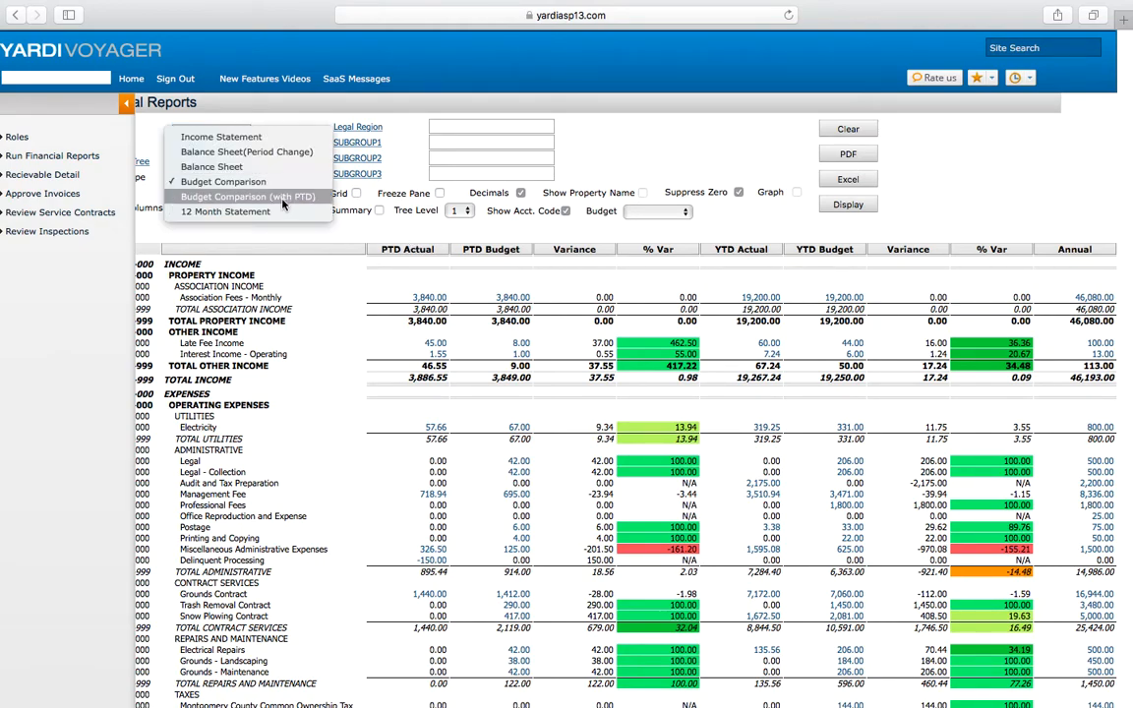
Step: Switch to a 12 Month Statement with the period 01/2017 to 05/2017 and display it
{"action": "left_click", "coordinate": [279, 212]}
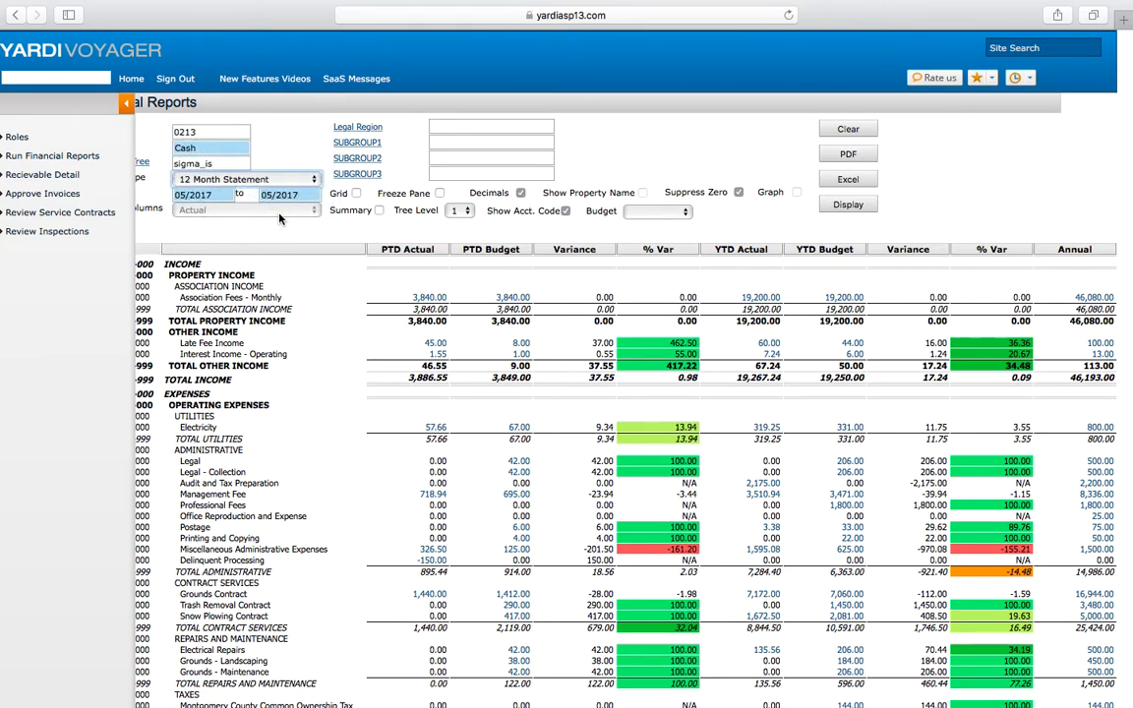
{"action": "left_click", "coordinate": [186, 196]}
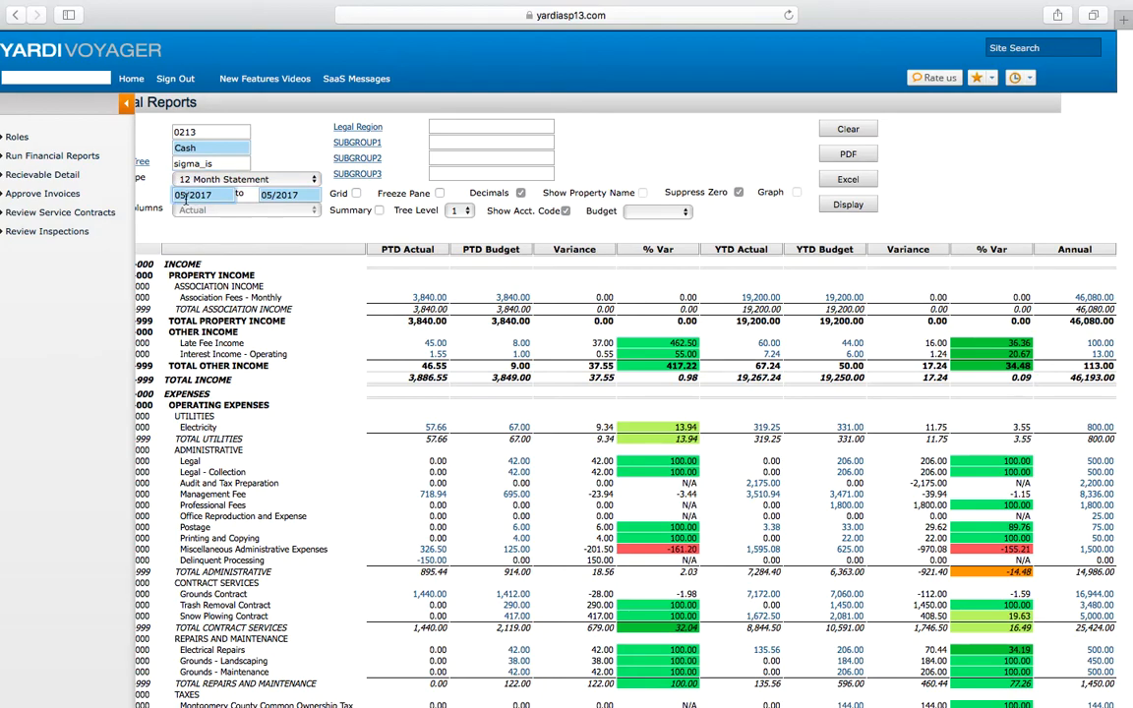
{"action": "key", "text": "BackSpace"}
{"action": "key", "text": "BackSpace"}
{"action": "type", "text": "01"}
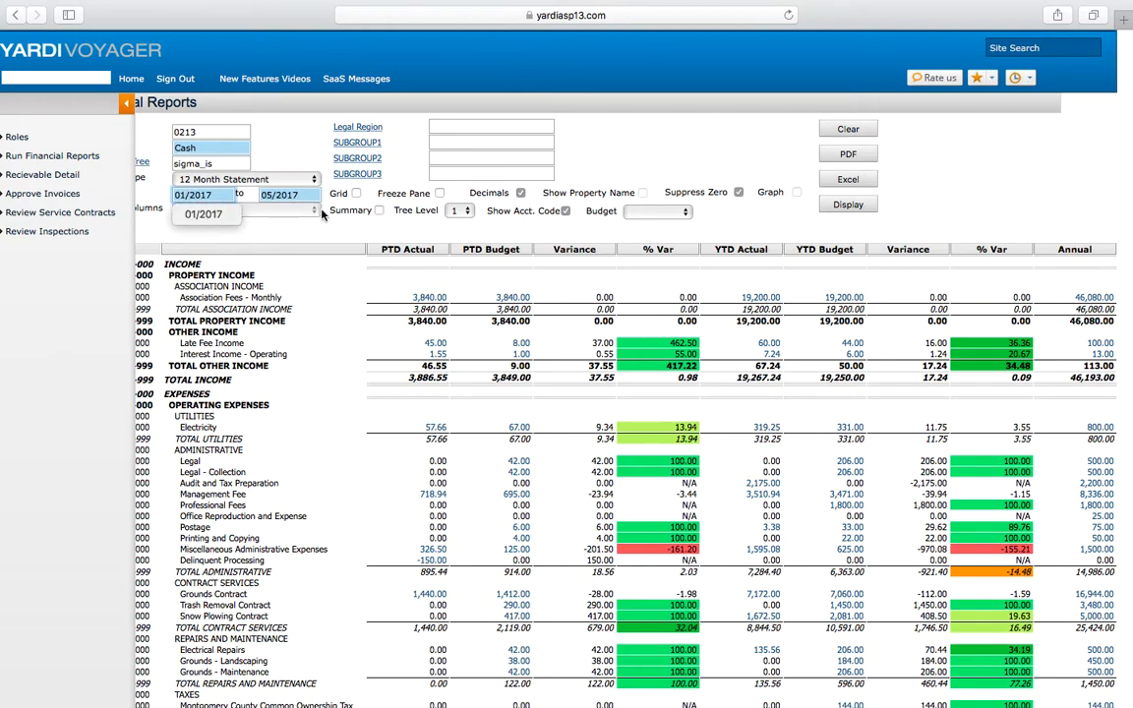
{"action": "scroll", "coordinate": [263, 197], "scroll_direction": "left", "scroll_amount": 2}
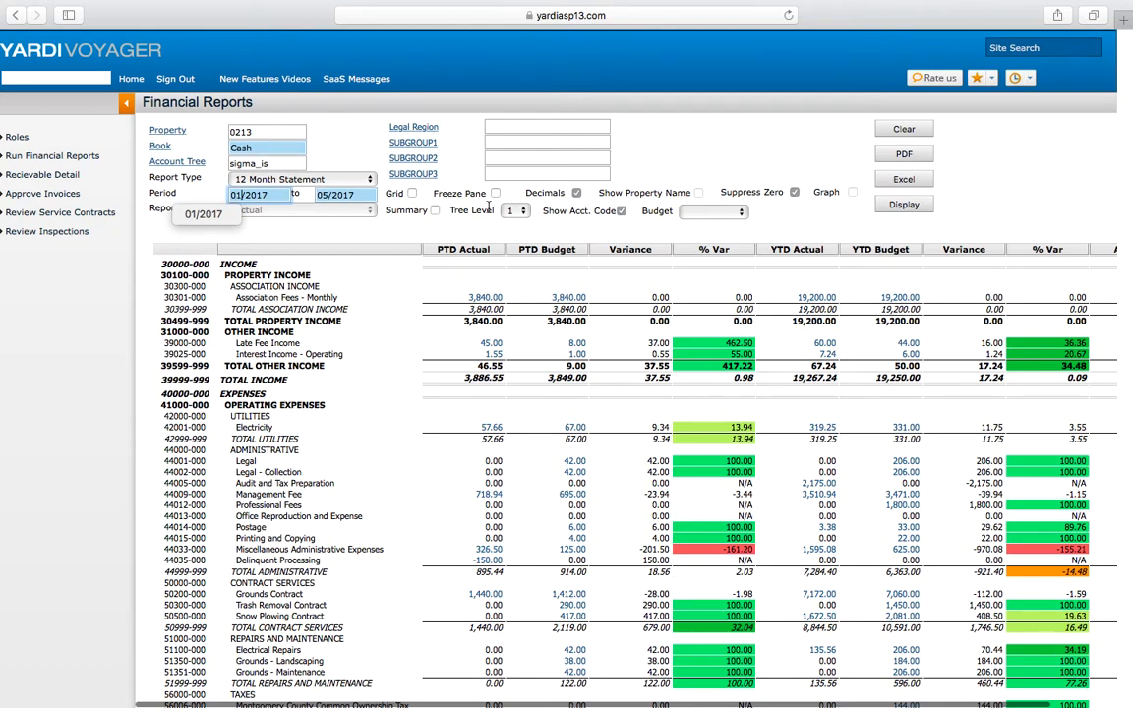
{"action": "left_click", "coordinate": [904, 206]}
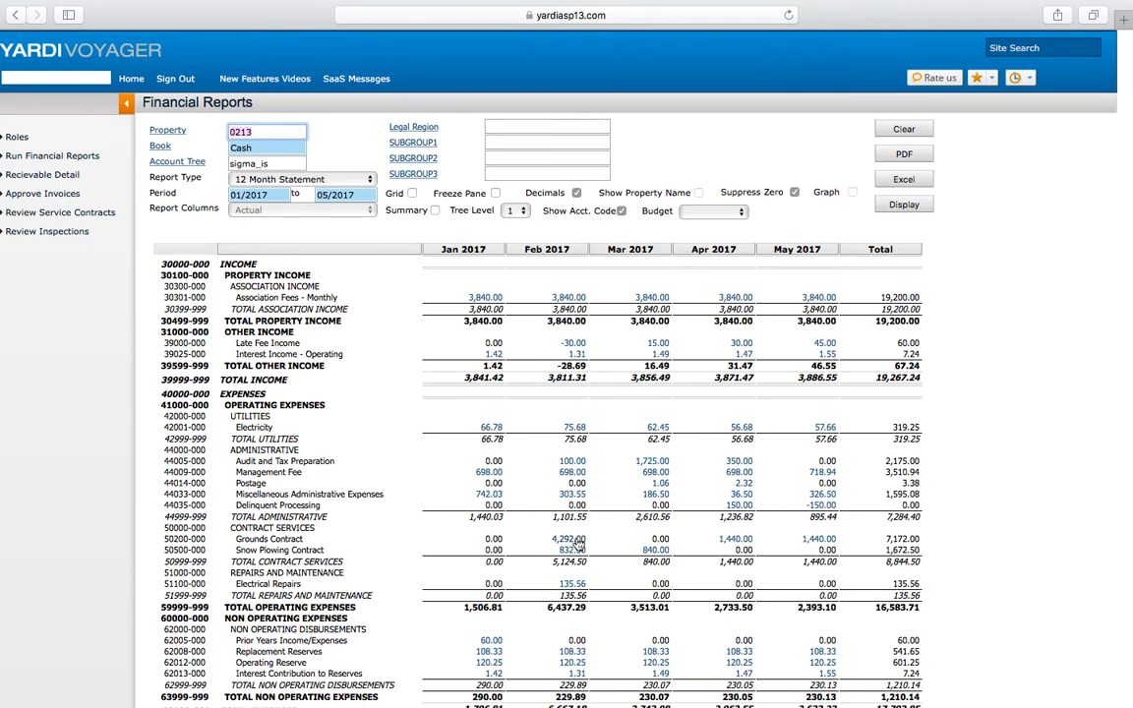
Step: Drill into the Feb 2017 Grounds Contract amount through its account summary, account detail and payment to the payable invoice
{"action": "left_click", "coordinate": [577, 544]}
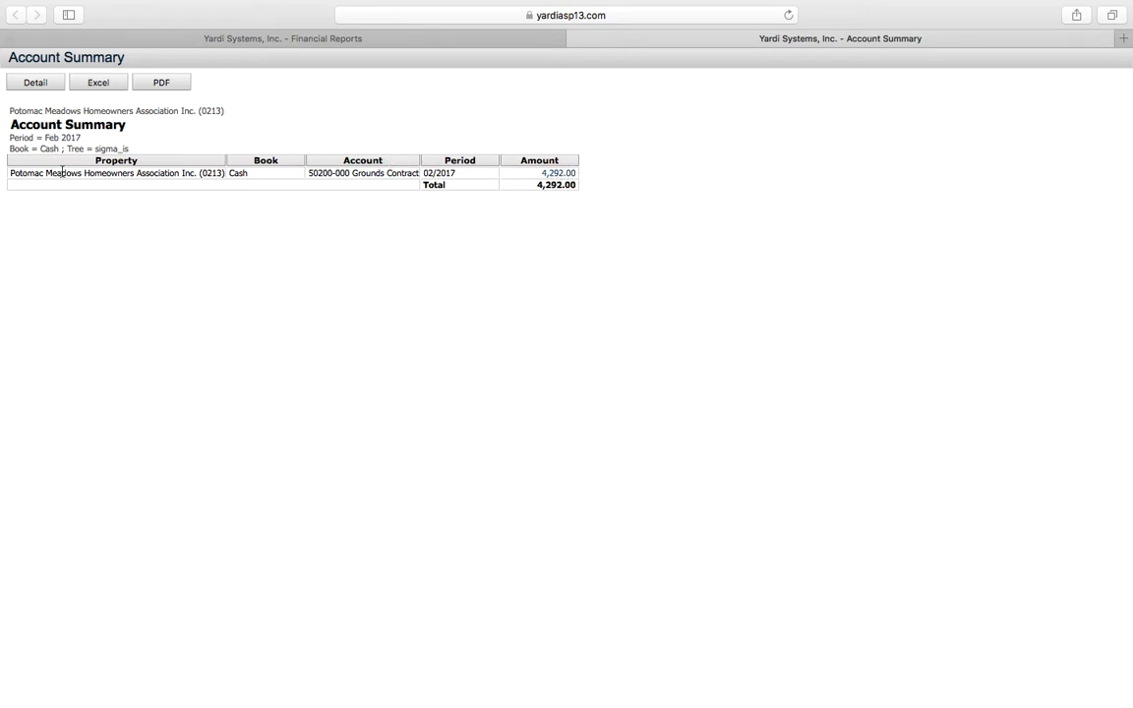
{"action": "left_click", "coordinate": [558, 173]}
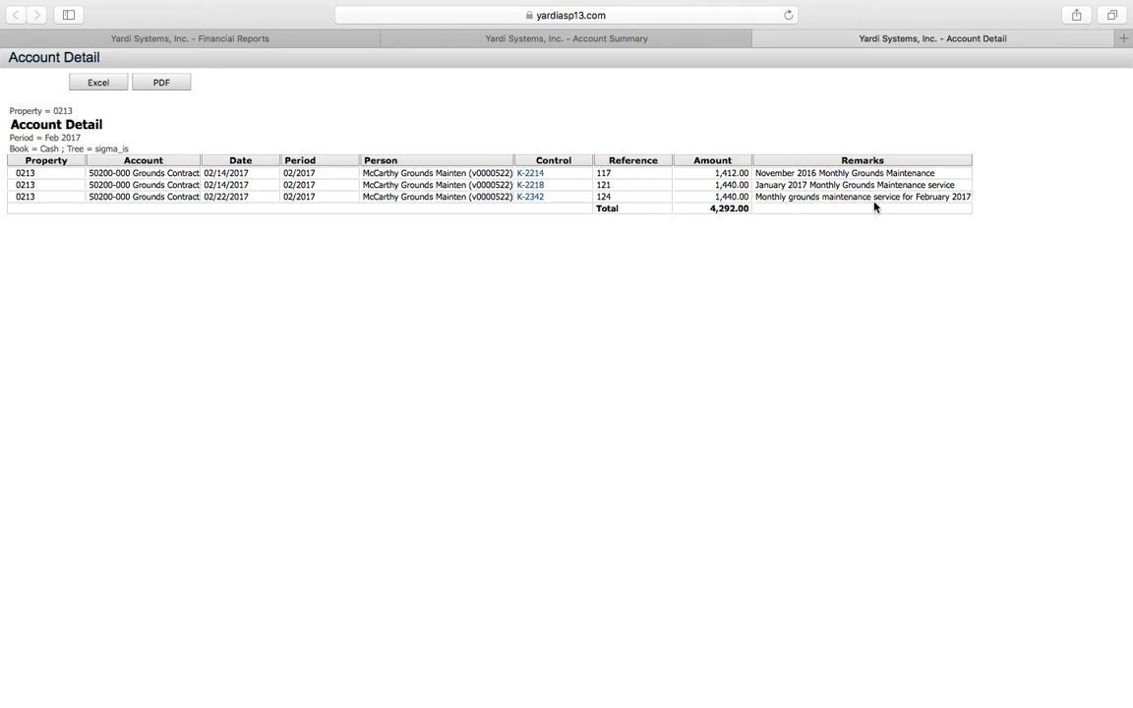
{"action": "left_click", "coordinate": [532, 175]}
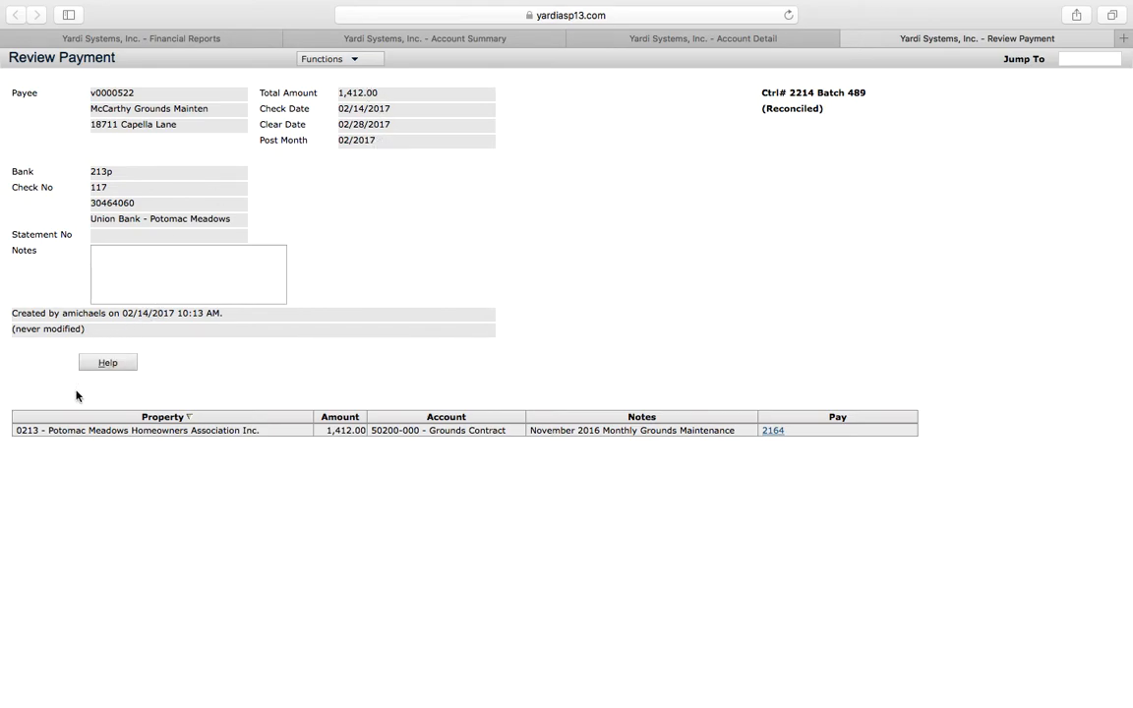
{"action": "left_click", "coordinate": [773, 432]}
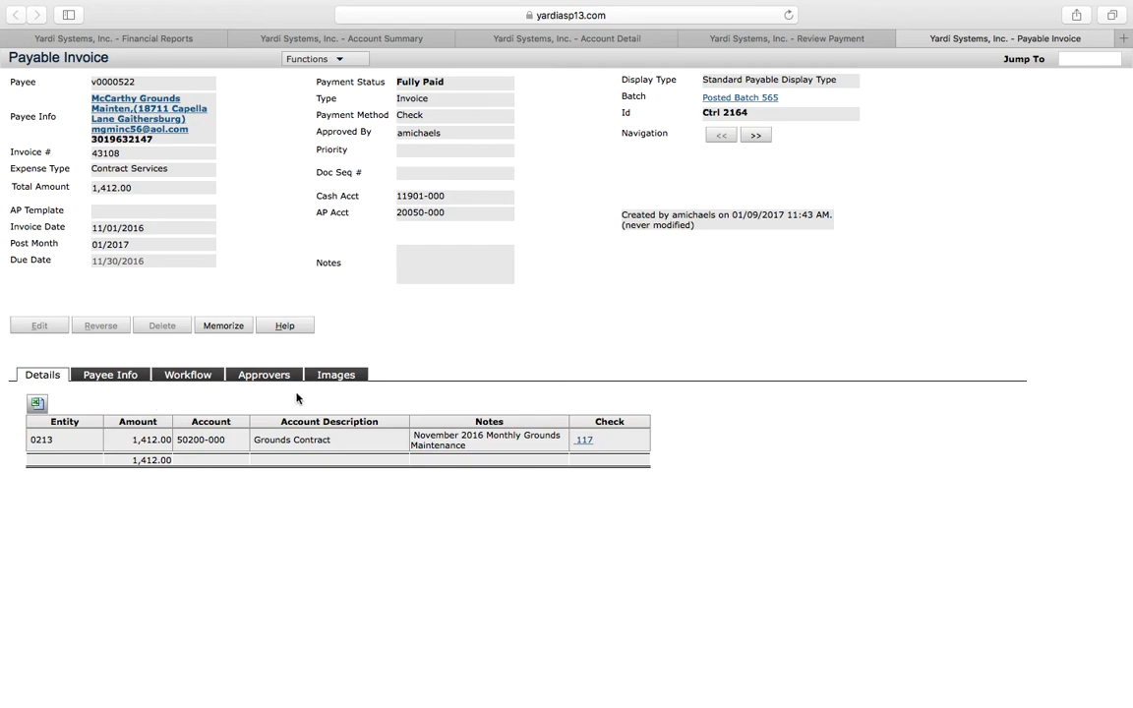
Step: Open the payable invoice's Images tab and zoom out to view the scanned invoice
{"action": "left_click", "coordinate": [336, 376]}
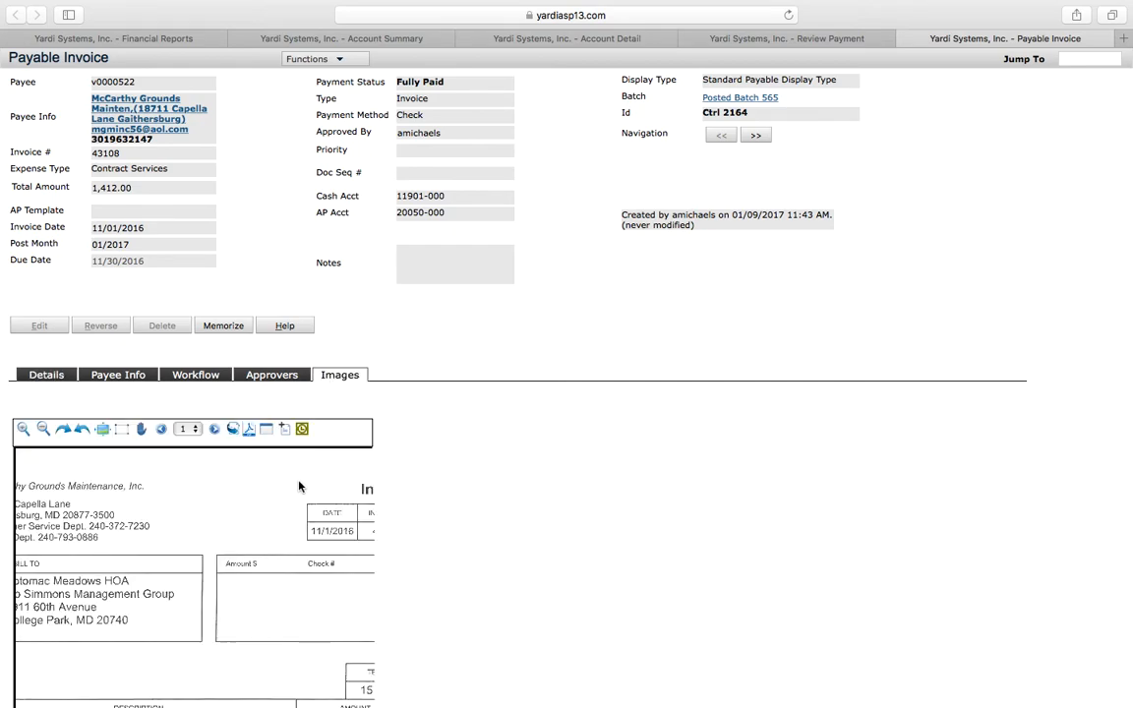
{"action": "scroll", "coordinate": [295, 487], "scroll_direction": "down", "scroll_amount": 2}
{"action": "scroll", "coordinate": [299, 485], "scroll_direction": "down", "scroll_amount": 4}
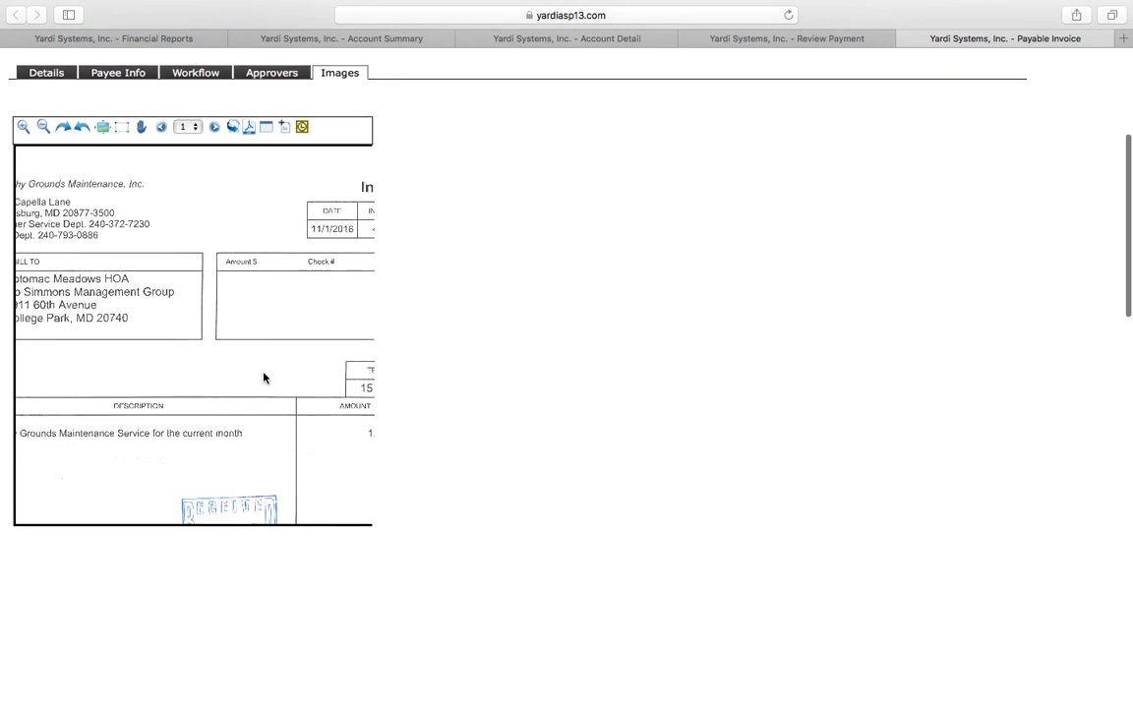
{"action": "scroll", "coordinate": [265, 377], "scroll_direction": "up", "scroll_amount": 1}
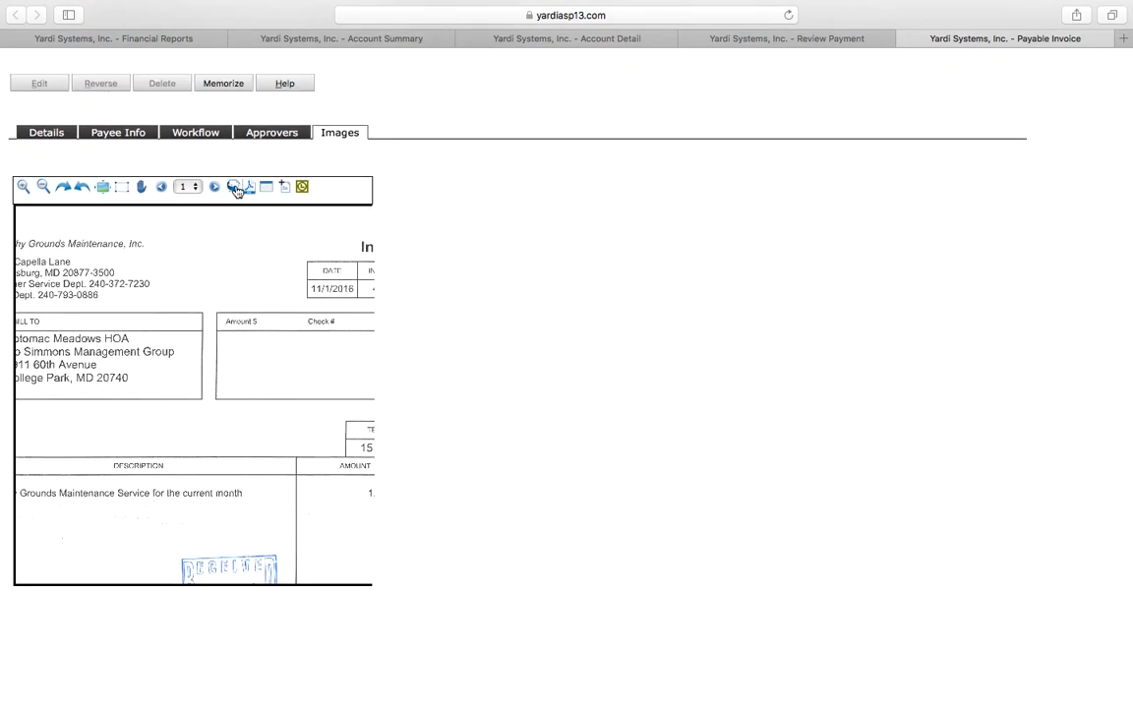
{"action": "left_click", "coordinate": [45, 193]}
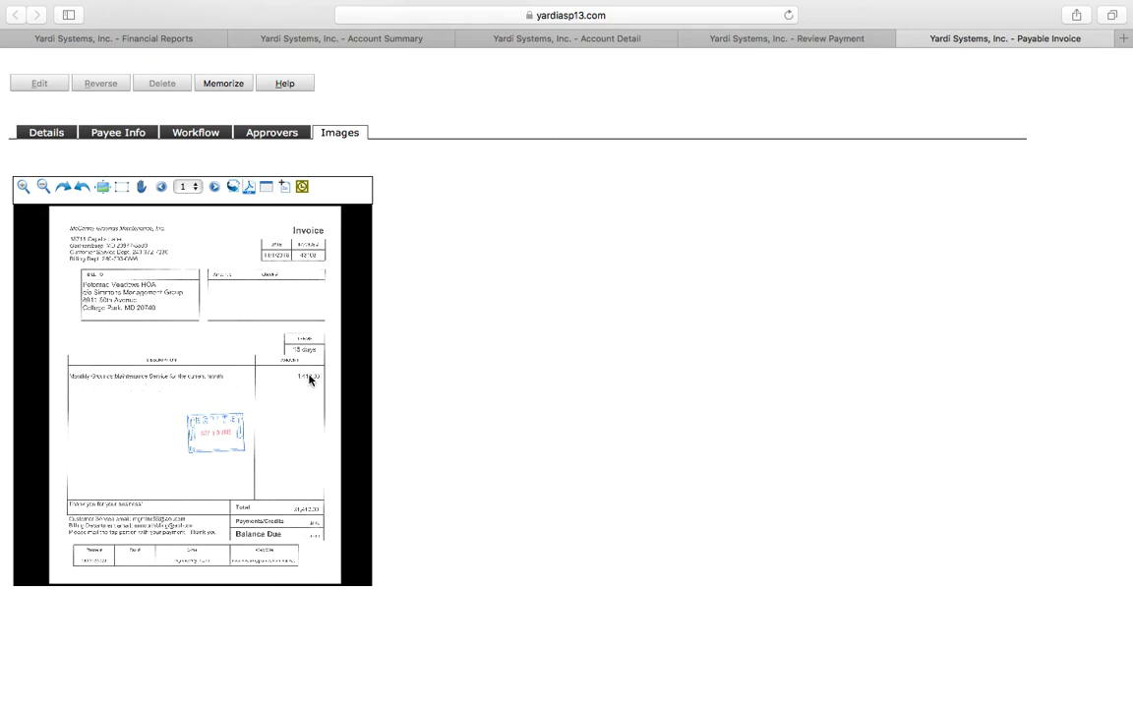
{"action": "scroll", "coordinate": [250, 477], "scroll_direction": "up", "scroll_amount": 5}
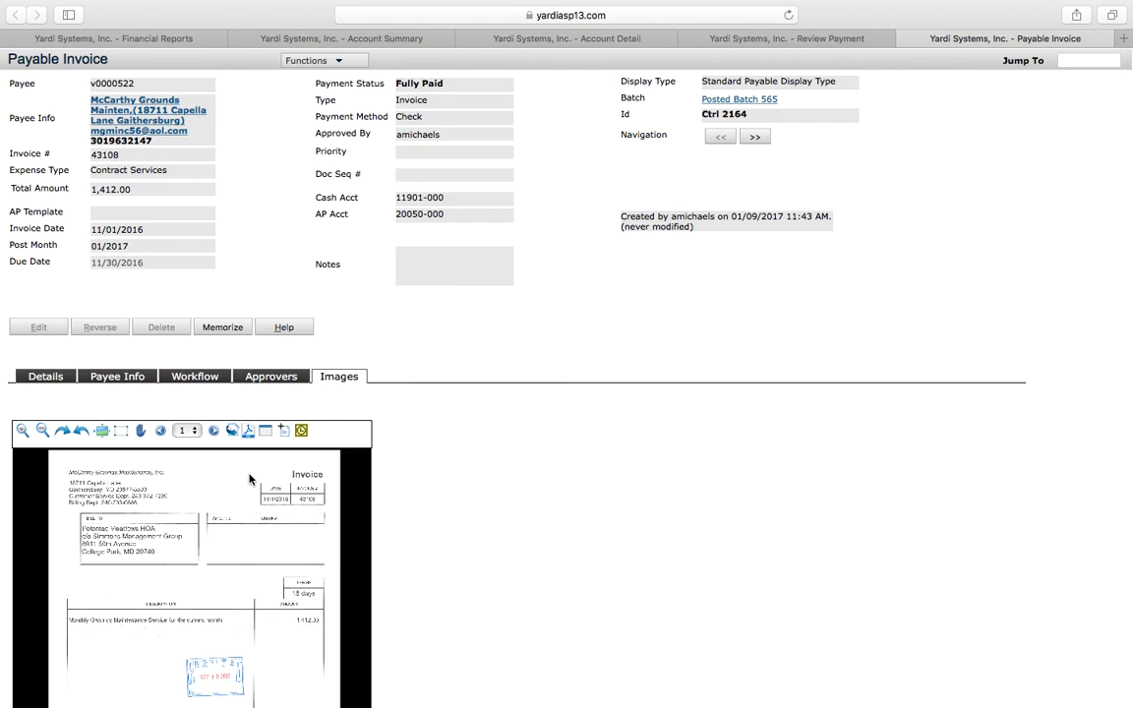
{"action": "scroll", "coordinate": [248, 479], "scroll_direction": "down", "scroll_amount": 2}
{"action": "scroll", "coordinate": [249, 479], "scroll_direction": "up", "scroll_amount": 2}
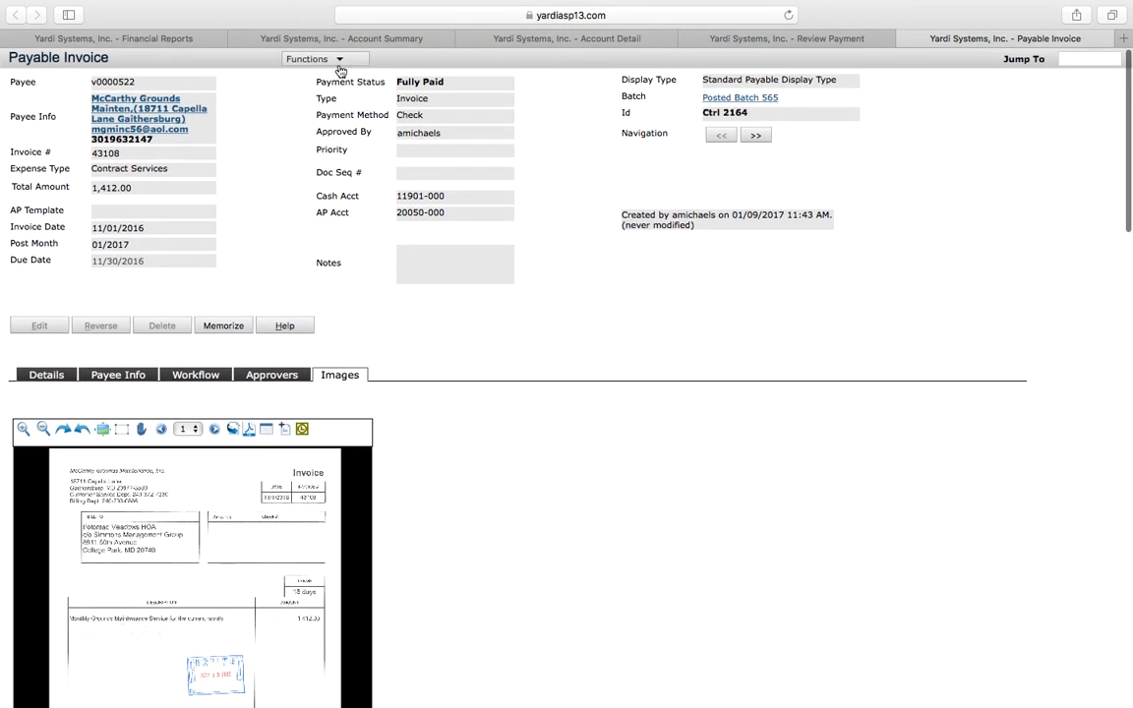
Step: Return to the Financial Reports tab and select sigma_bs as the account tree
{"action": "left_click", "coordinate": [148, 38]}
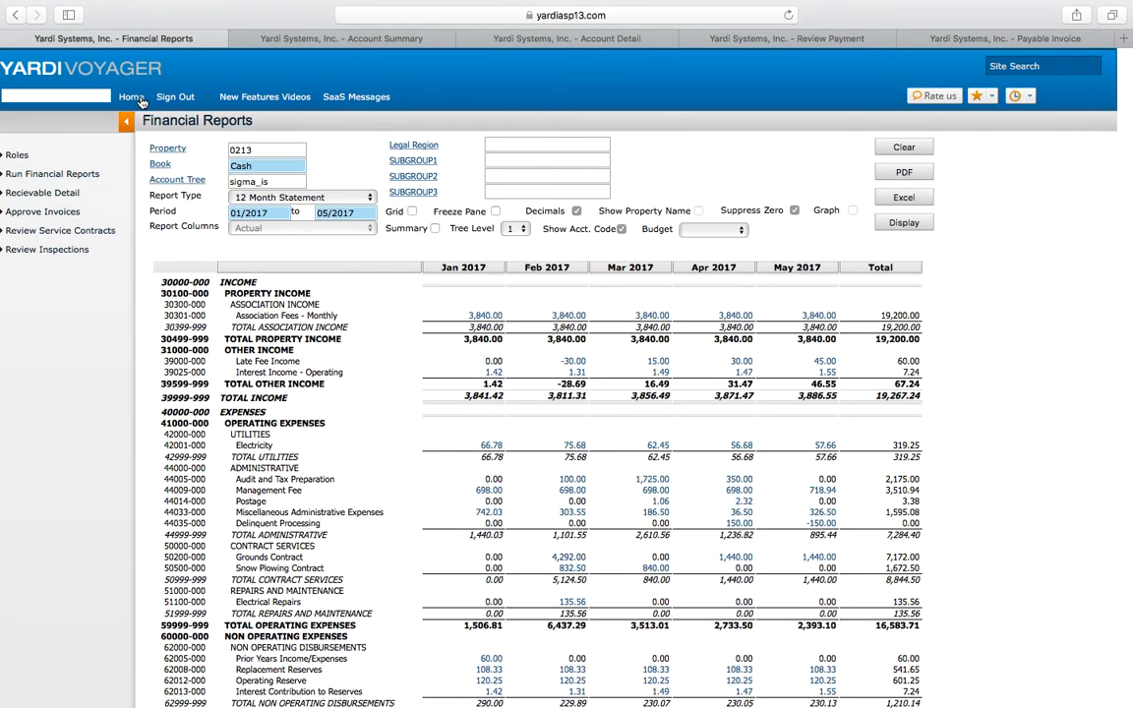
{"action": "left_click", "coordinate": [278, 181]}
{"action": "left_click", "coordinate": [190, 180]}
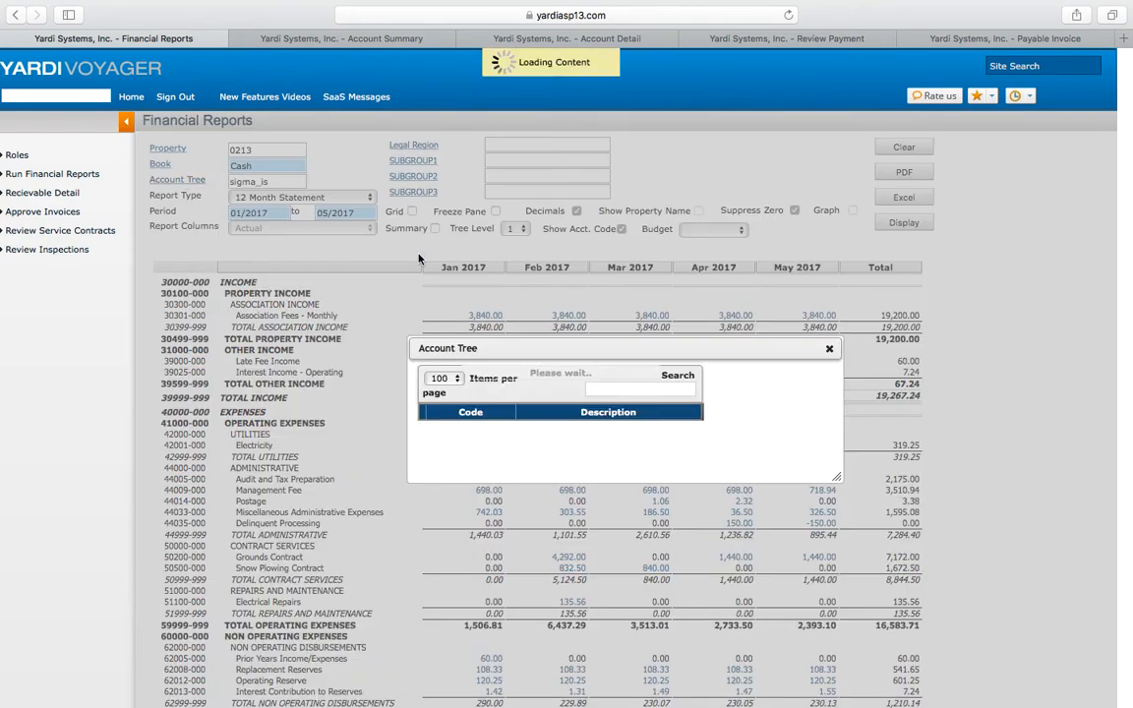
{"action": "left_click", "coordinate": [414, 268]}
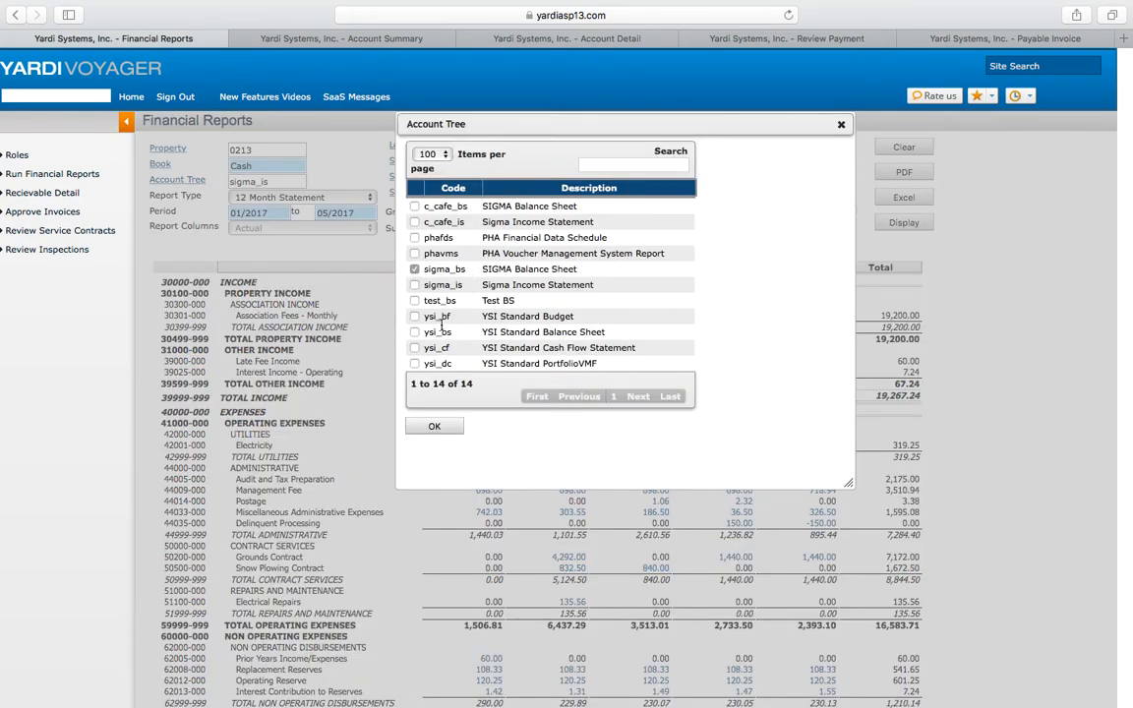
{"action": "left_click", "coordinate": [451, 424]}
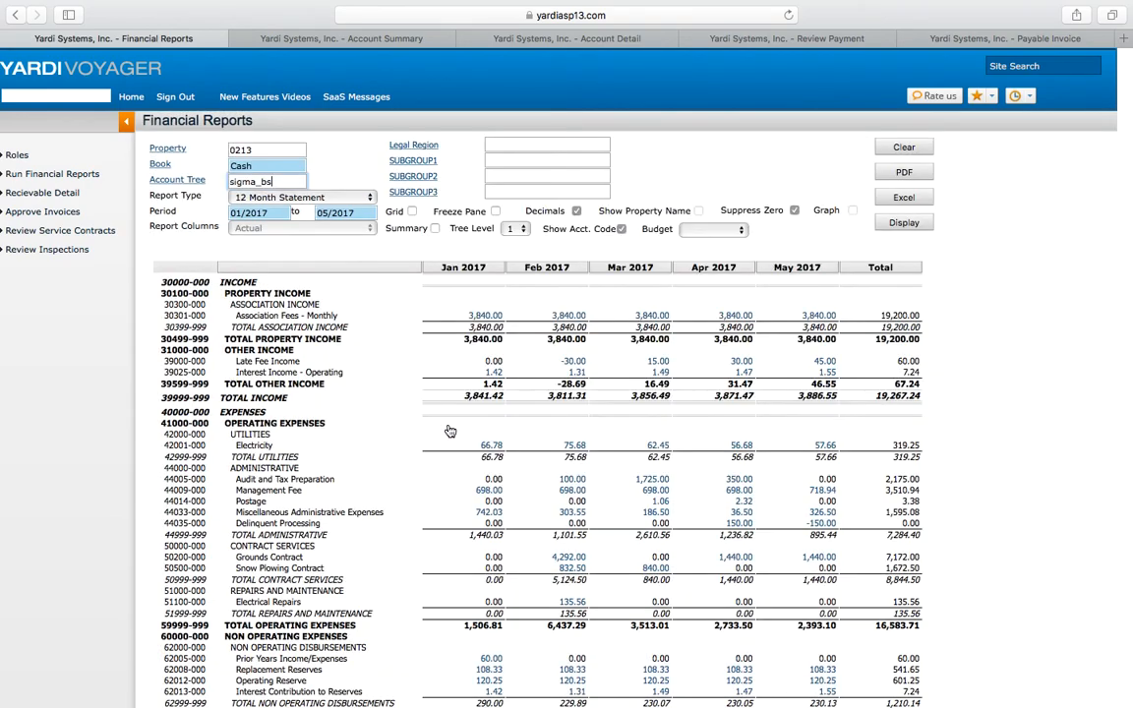
Step: Change the report type to Balance Sheet and display the report
{"action": "left_click", "coordinate": [345, 198]}
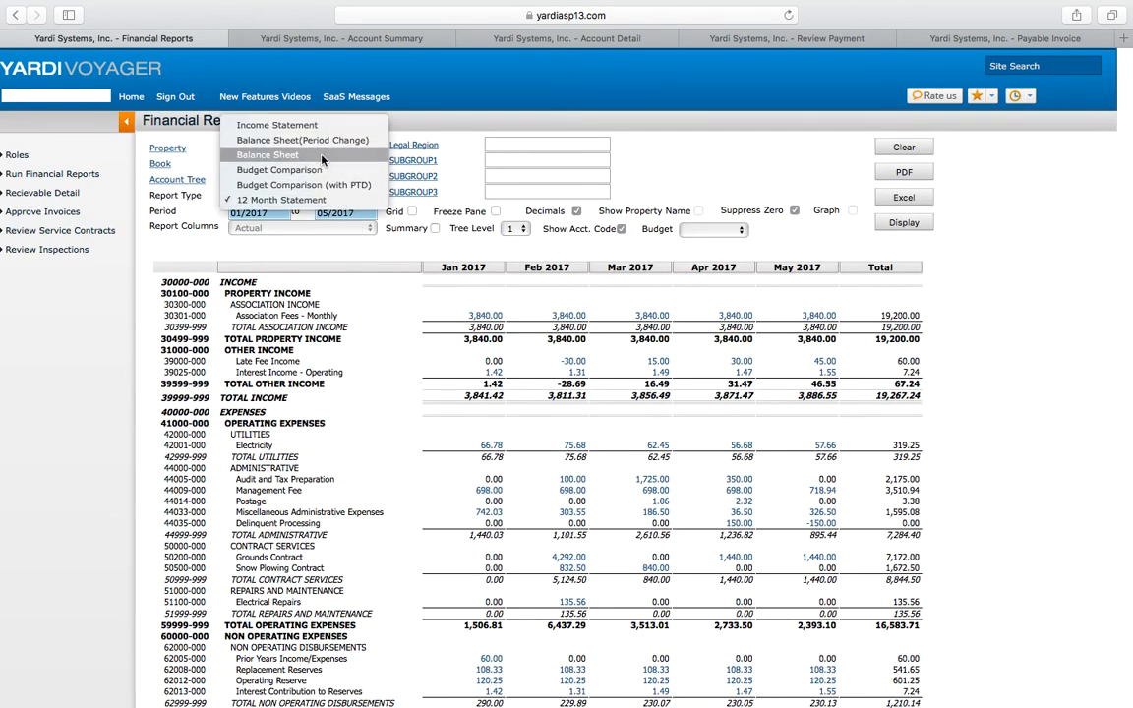
{"action": "left_click", "coordinate": [322, 160]}
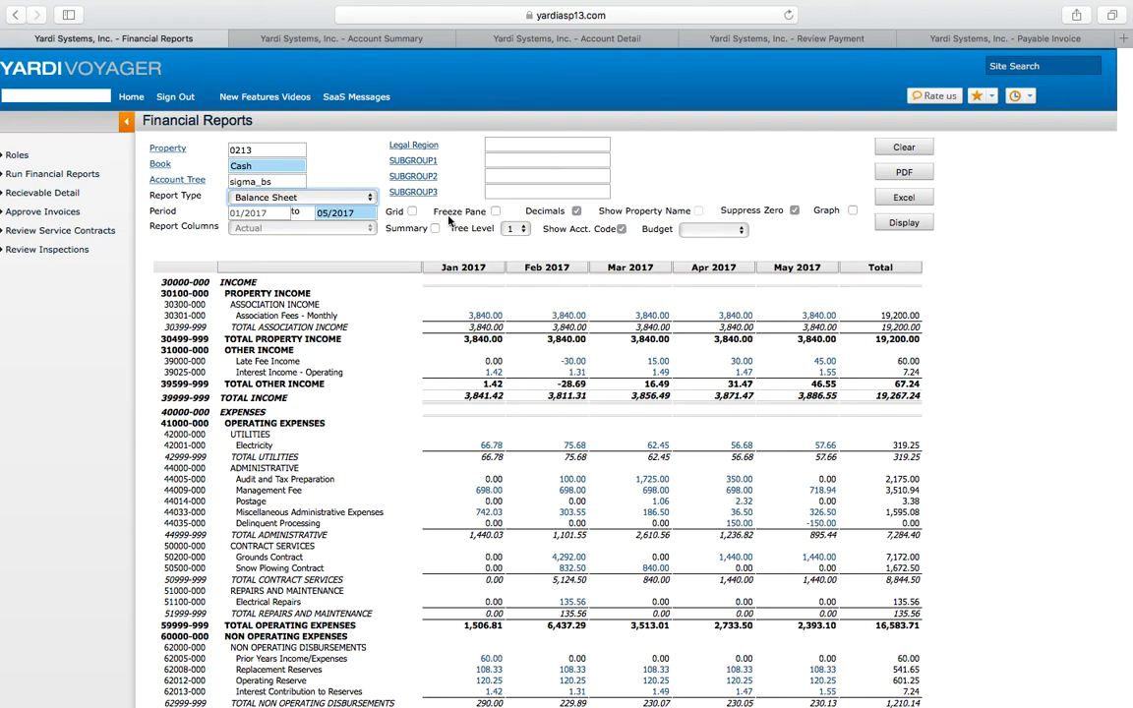
{"action": "left_click", "coordinate": [891, 227]}
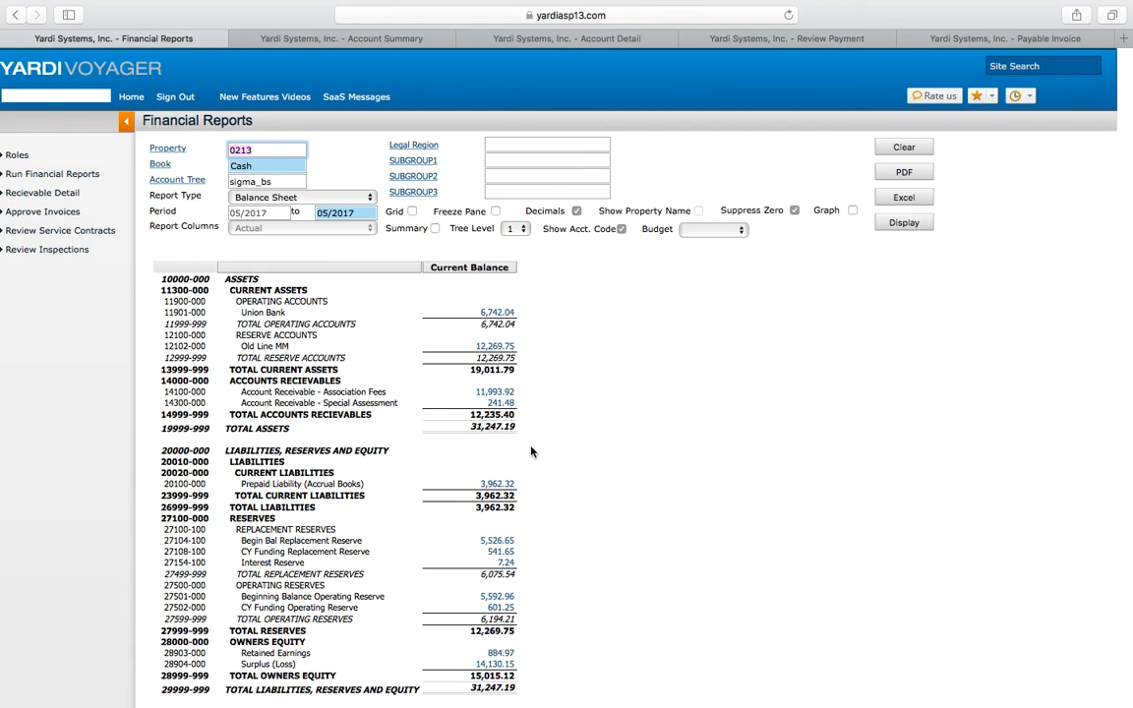
Step: Go back to the Condo, Co-op & HOA dashboard home page
{"action": "left_click", "coordinate": [130, 98]}
{"action": "left_click", "coordinate": [131, 98]}
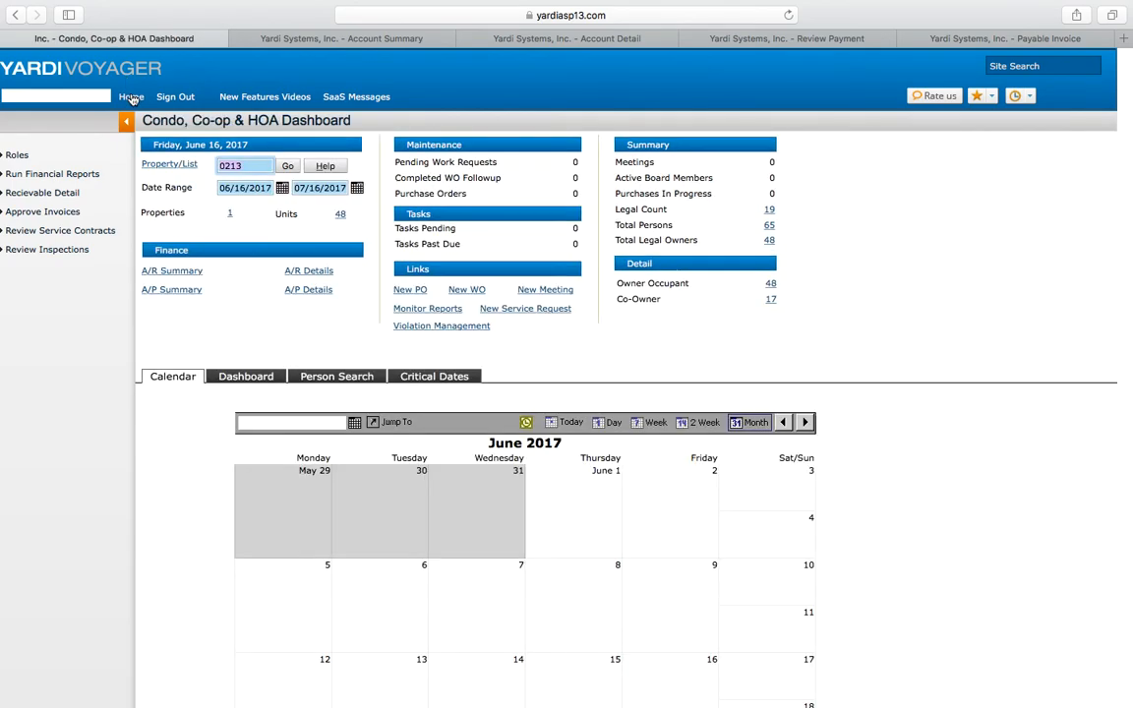